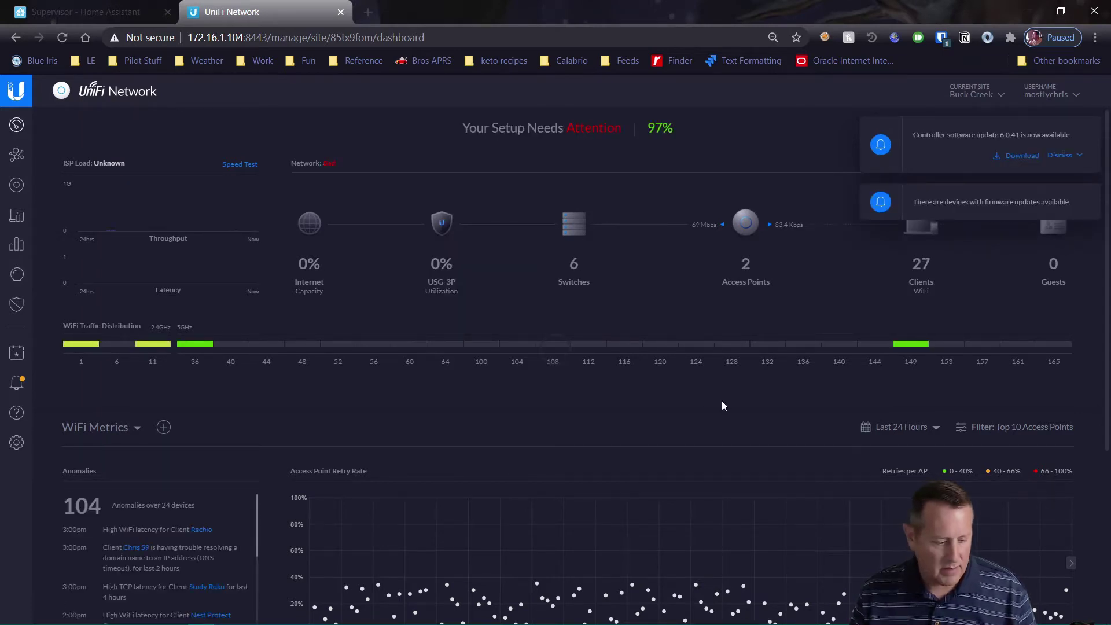
Rename the newest UniFi client to 'Tag Reader' in its General settings and apply.
{"action": "left_click", "coordinate": [16, 215]}
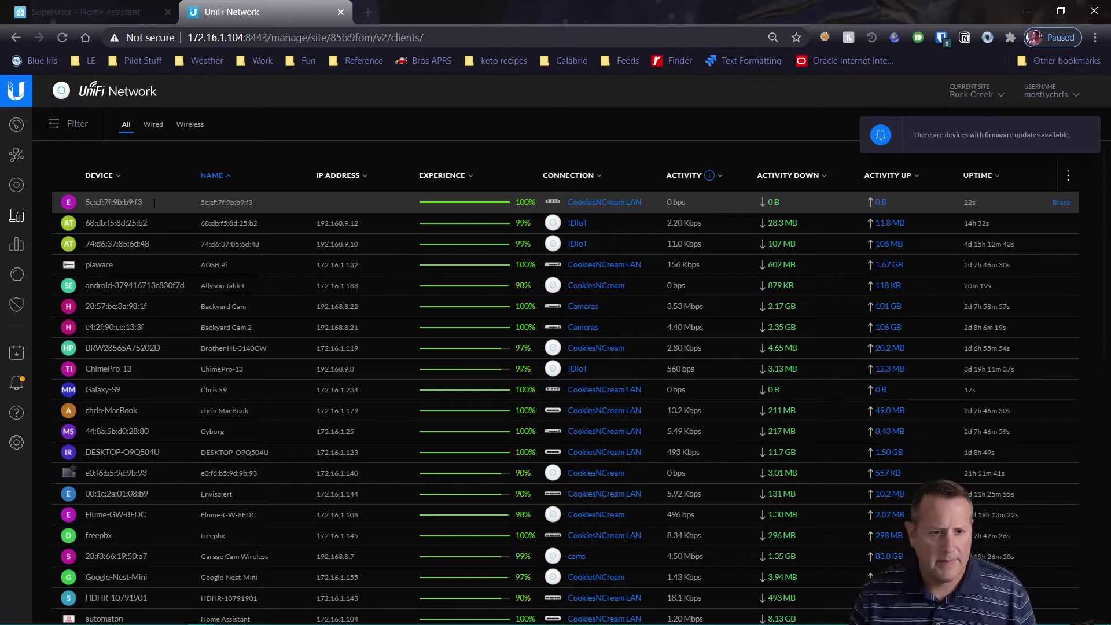
{"action": "left_click", "coordinate": [144, 204]}
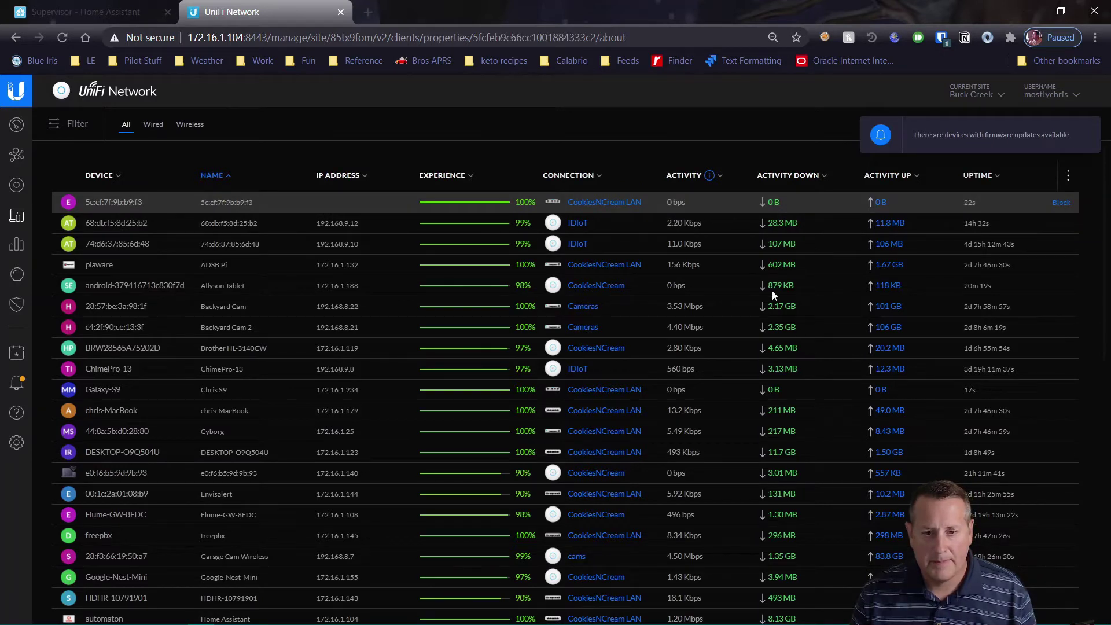
{"action": "left_click", "coordinate": [948, 157]}
{"action": "left_click", "coordinate": [913, 246]}
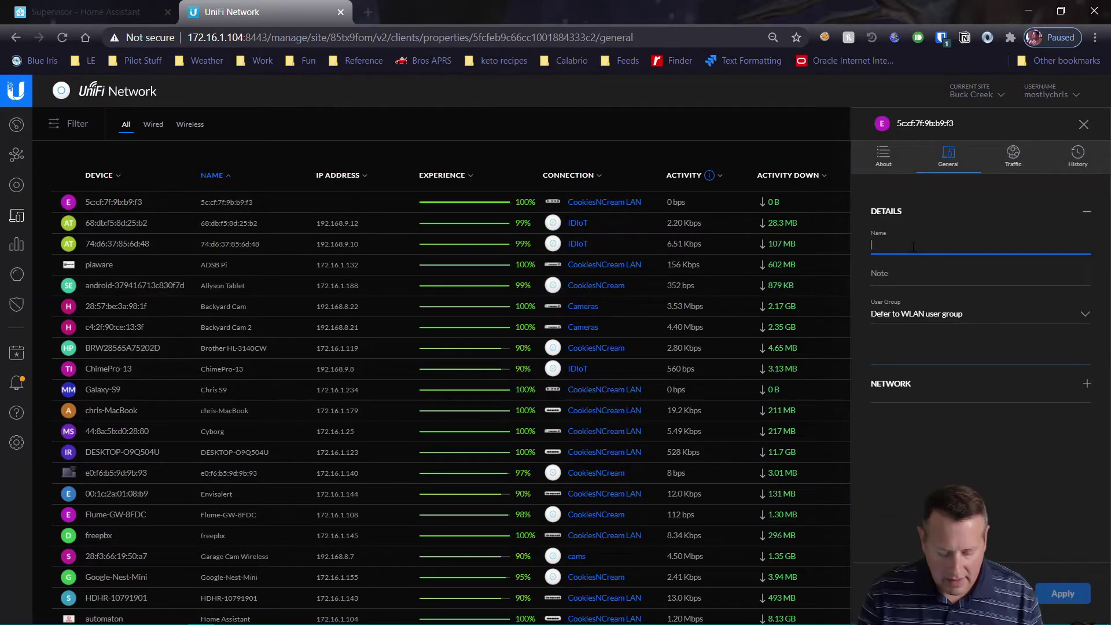
{"action": "type", "text": "Tag Reader"}
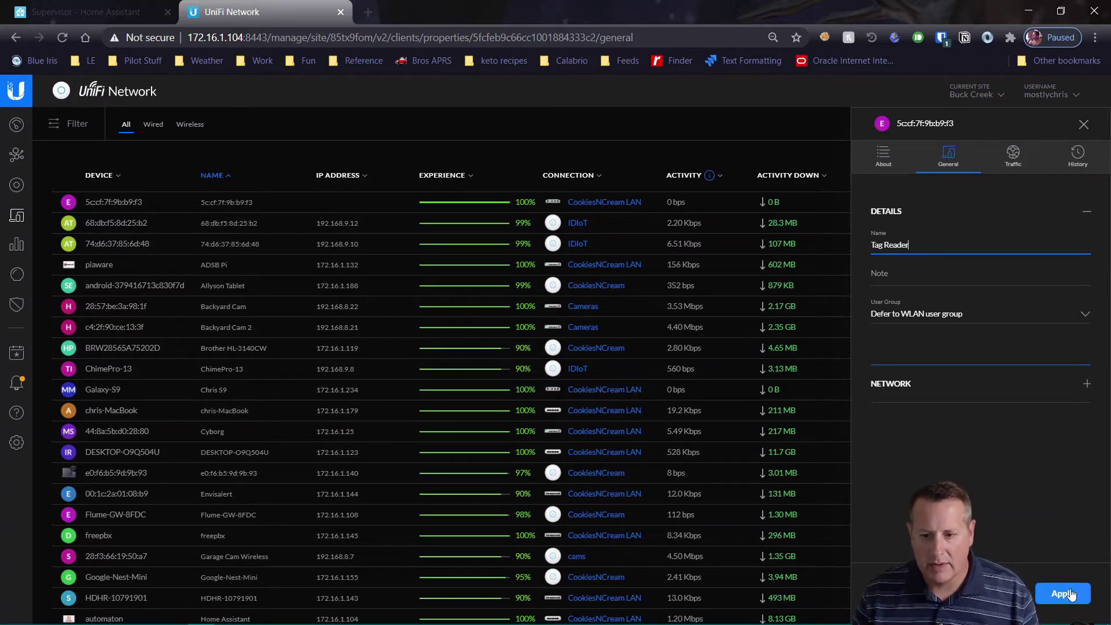
{"action": "left_click", "coordinate": [1070, 594]}
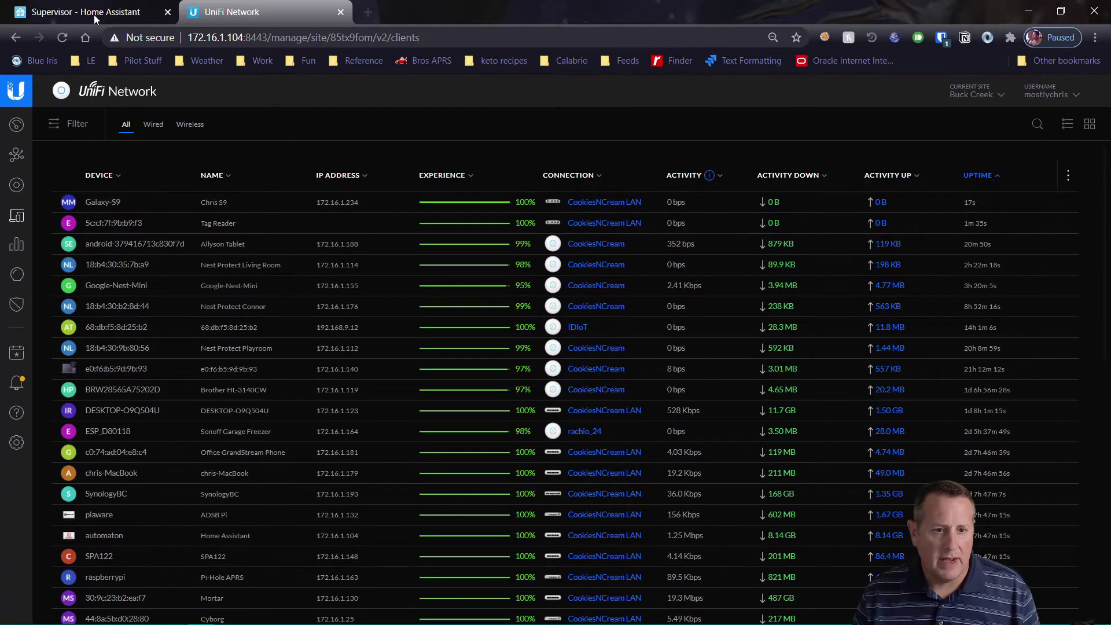
Open Home Assistant's Configuration overview and glance at the Integrations list.
{"action": "left_click", "coordinate": [94, 15]}
{"action": "left_click", "coordinate": [23, 93]}
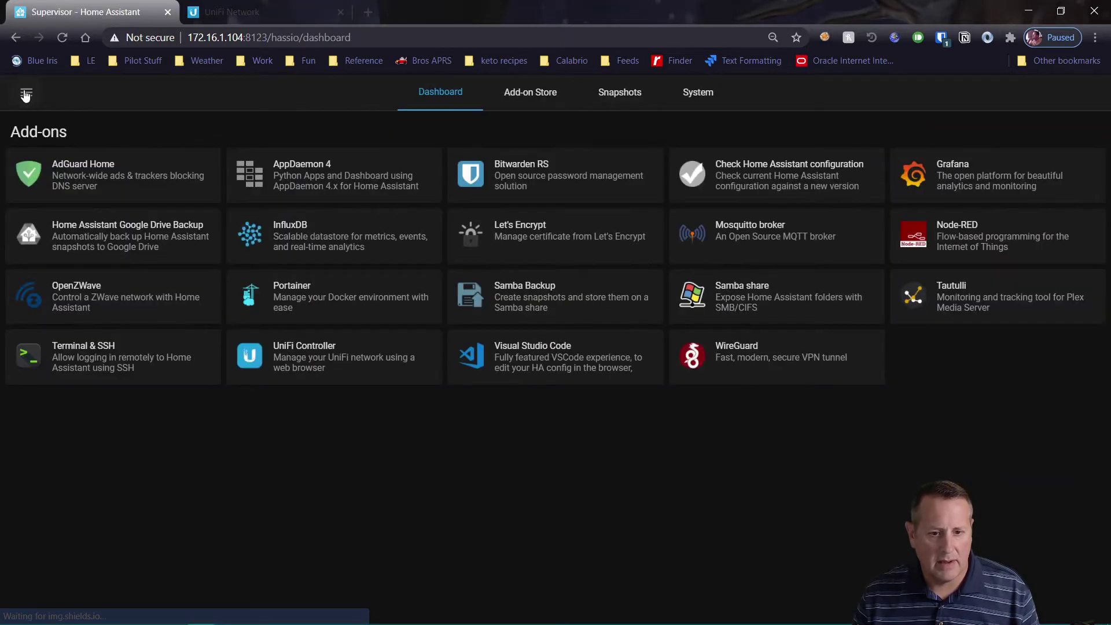
{"action": "left_click", "coordinate": [20, 95]}
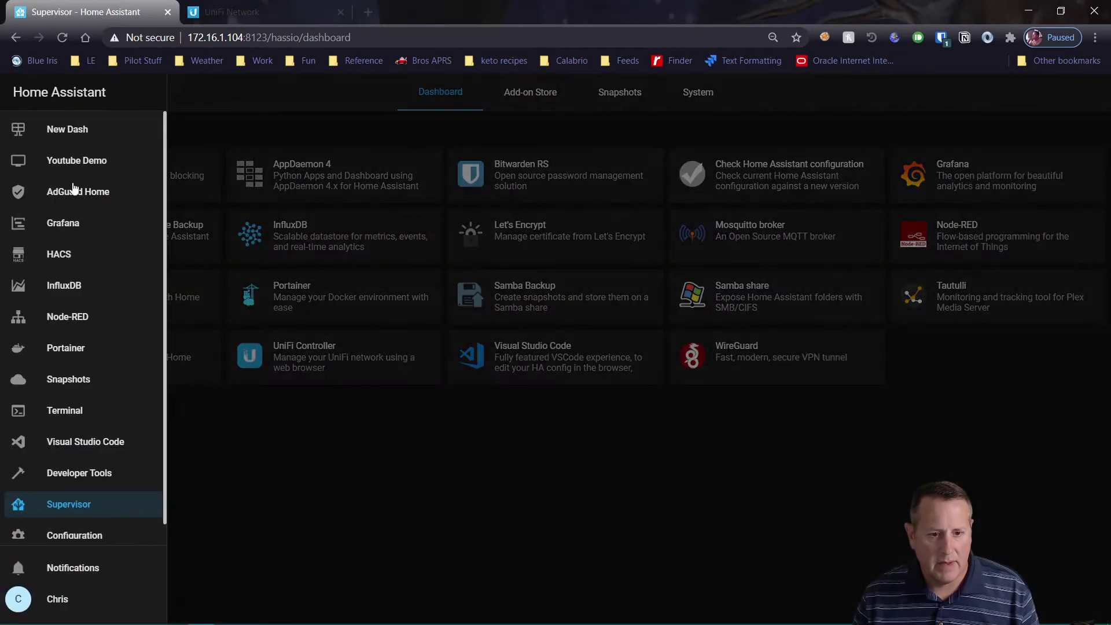
{"action": "left_click", "coordinate": [103, 535]}
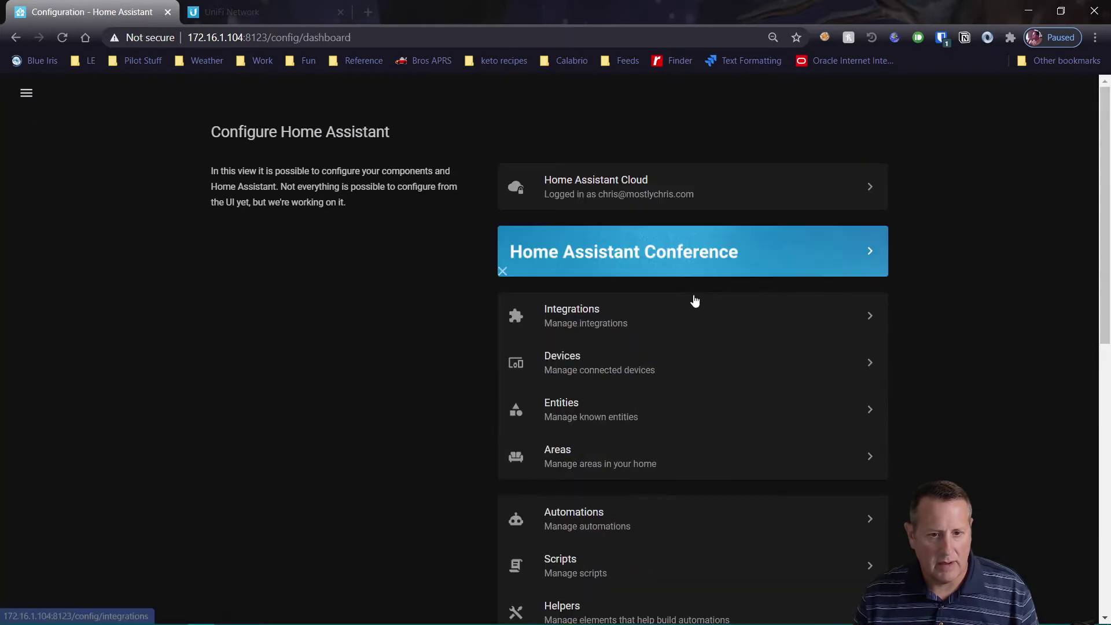
{"action": "left_click", "coordinate": [644, 322]}
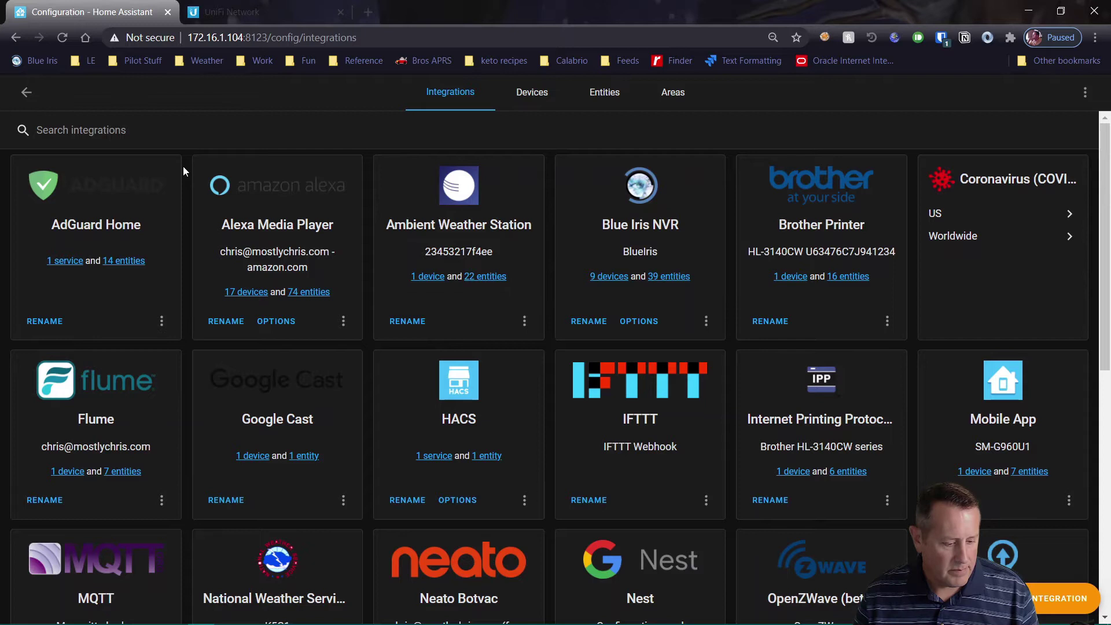
{"action": "left_click", "coordinate": [26, 93]}
Confirm the Notifications panel shows no new device yet.
{"action": "left_click", "coordinate": [29, 99]}
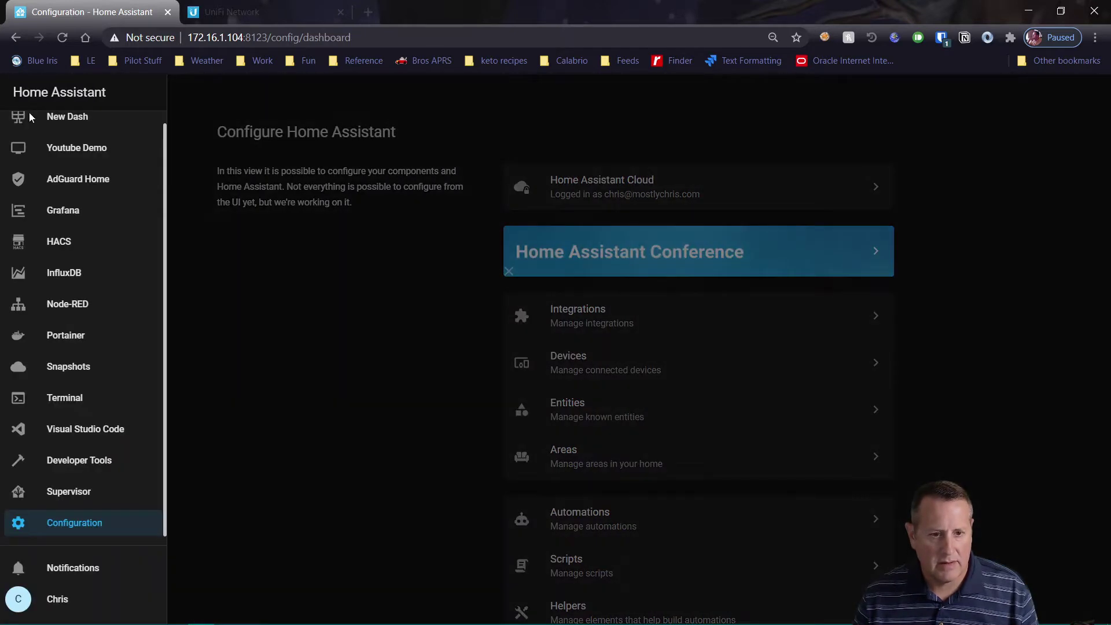
{"action": "left_click", "coordinate": [87, 569]}
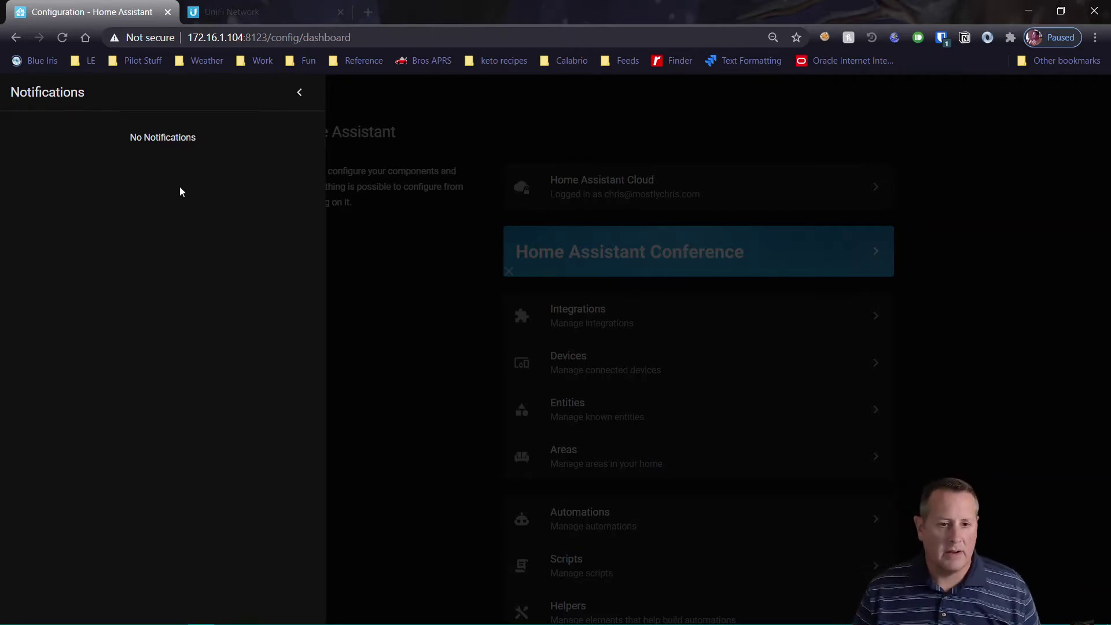
{"action": "left_click", "coordinate": [362, 370]}
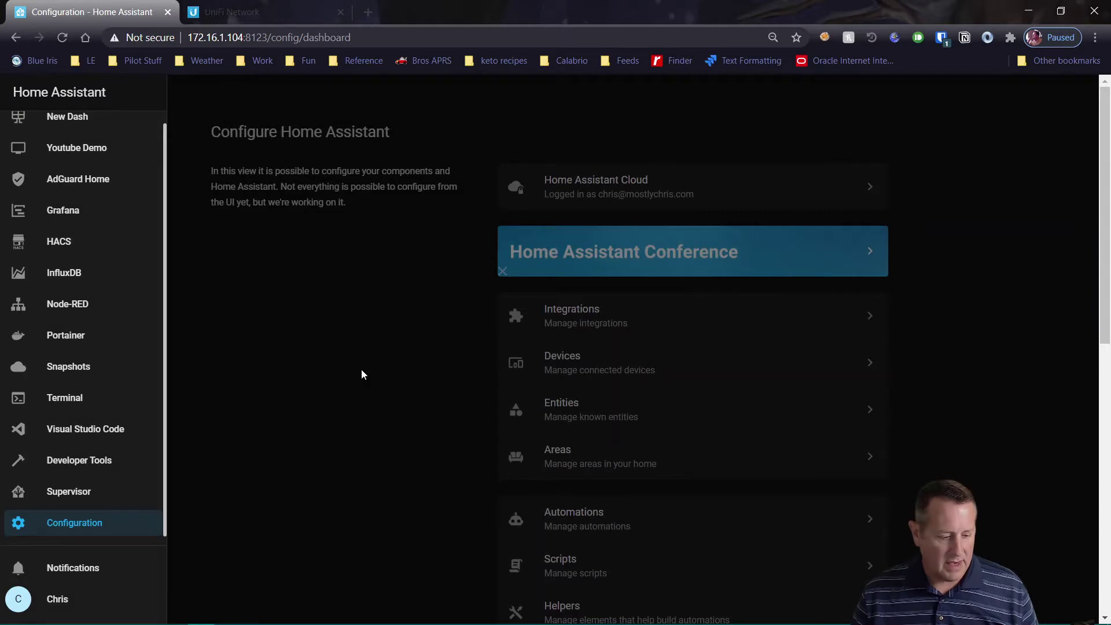
{"action": "left_click", "coordinate": [243, 15]}
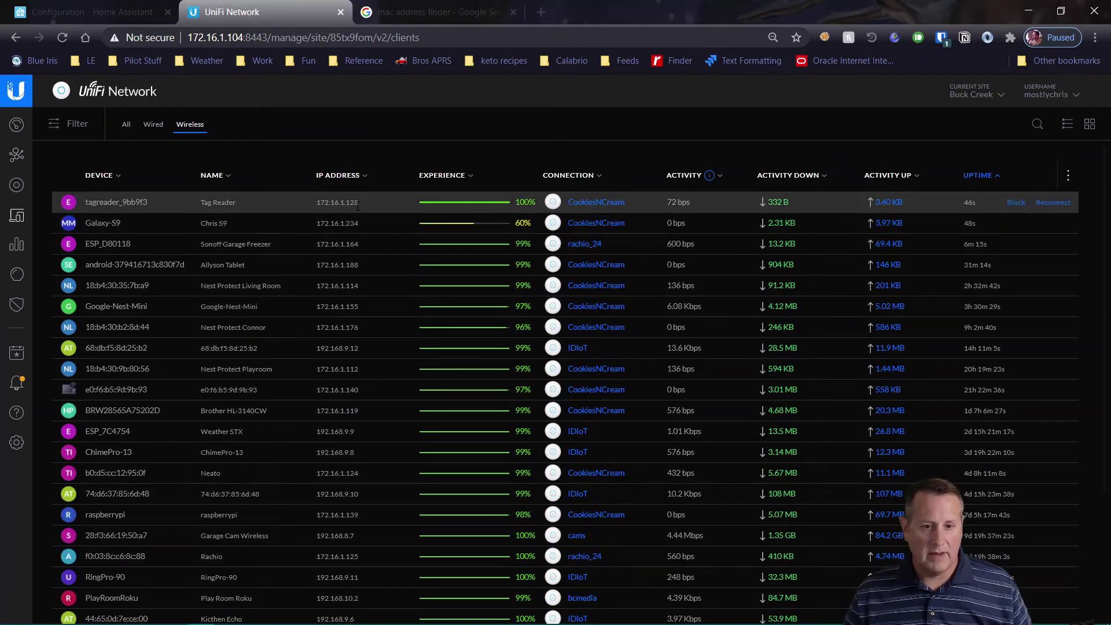
Configure the discovered ESPHome node tagreader_9bb9f3 from the new-device notification and finish setup.
{"action": "left_click", "coordinate": [98, 13]}
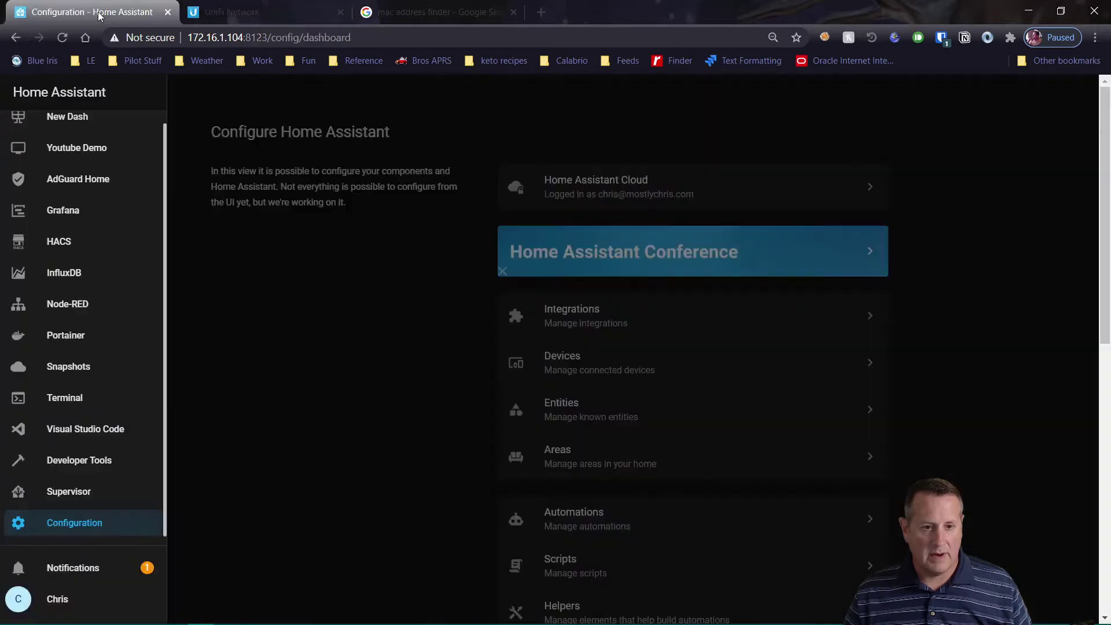
{"action": "left_click", "coordinate": [89, 567]}
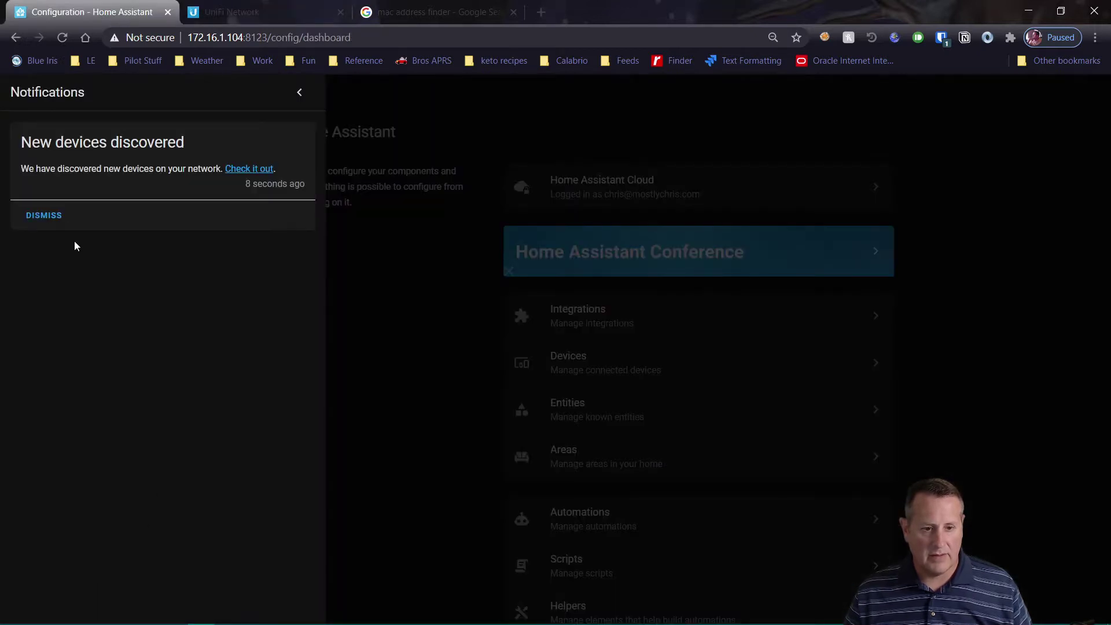
{"action": "left_click", "coordinate": [253, 168]}
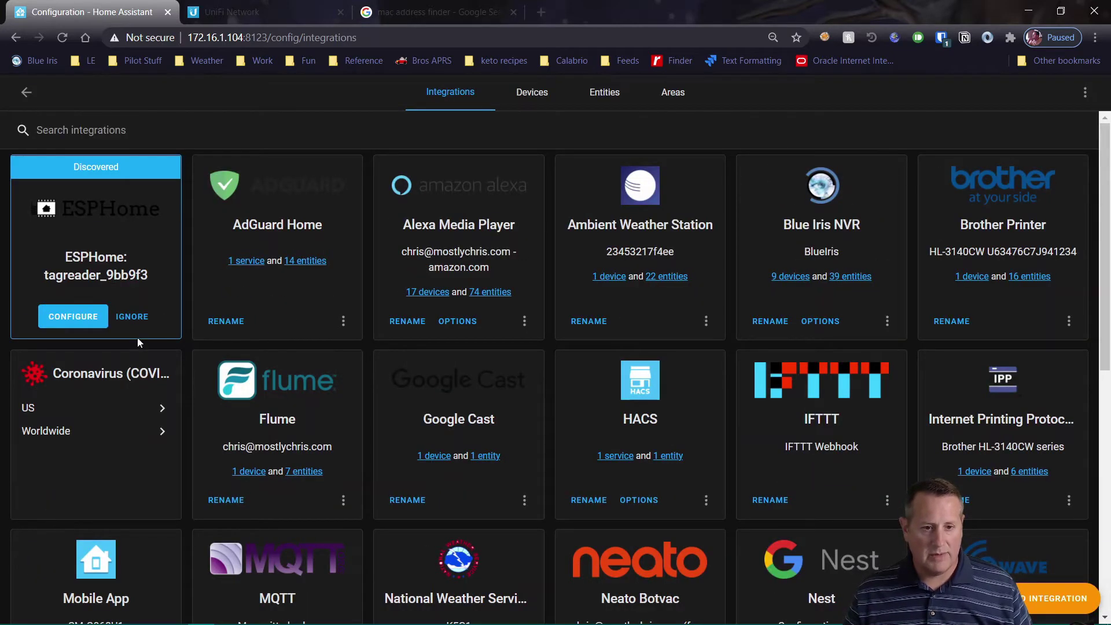
{"action": "left_click", "coordinate": [81, 317]}
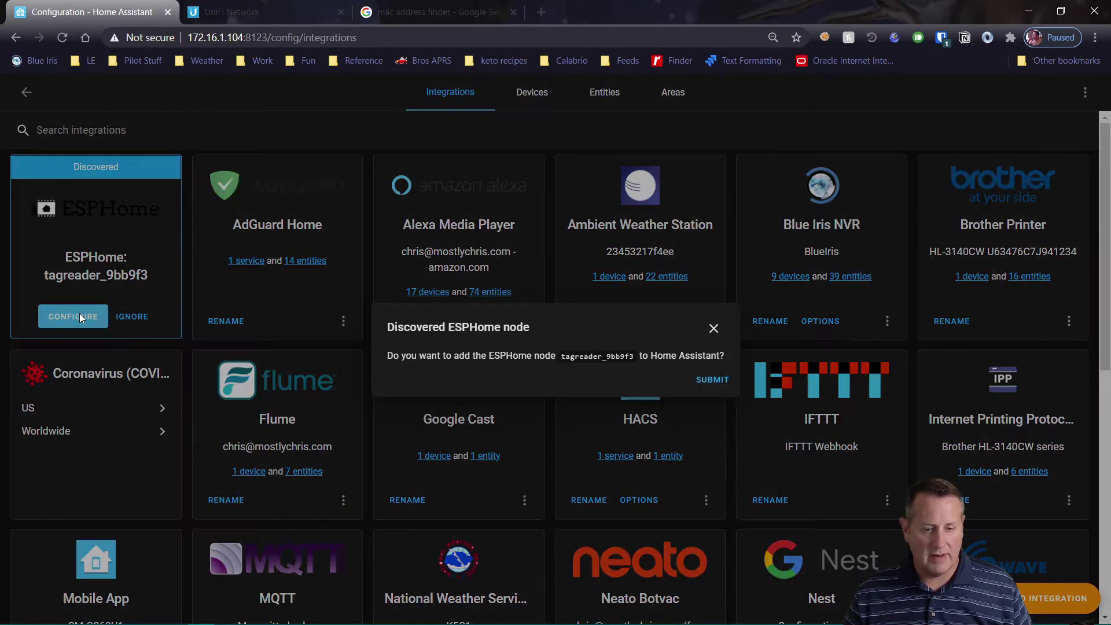
{"action": "left_click", "coordinate": [712, 380]}
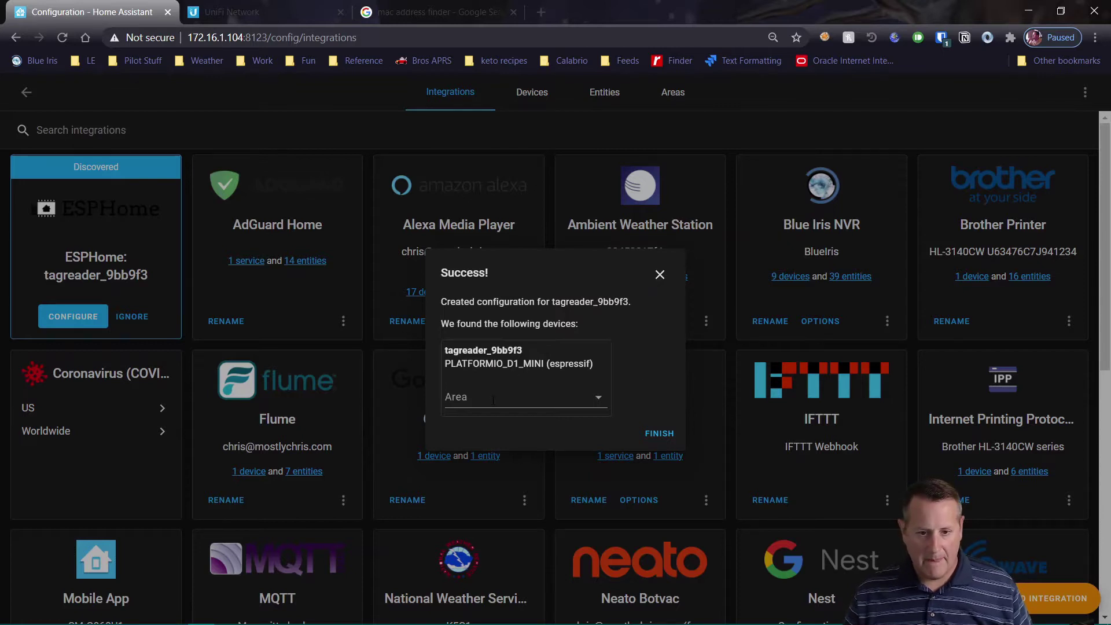
{"action": "left_click", "coordinate": [668, 435]}
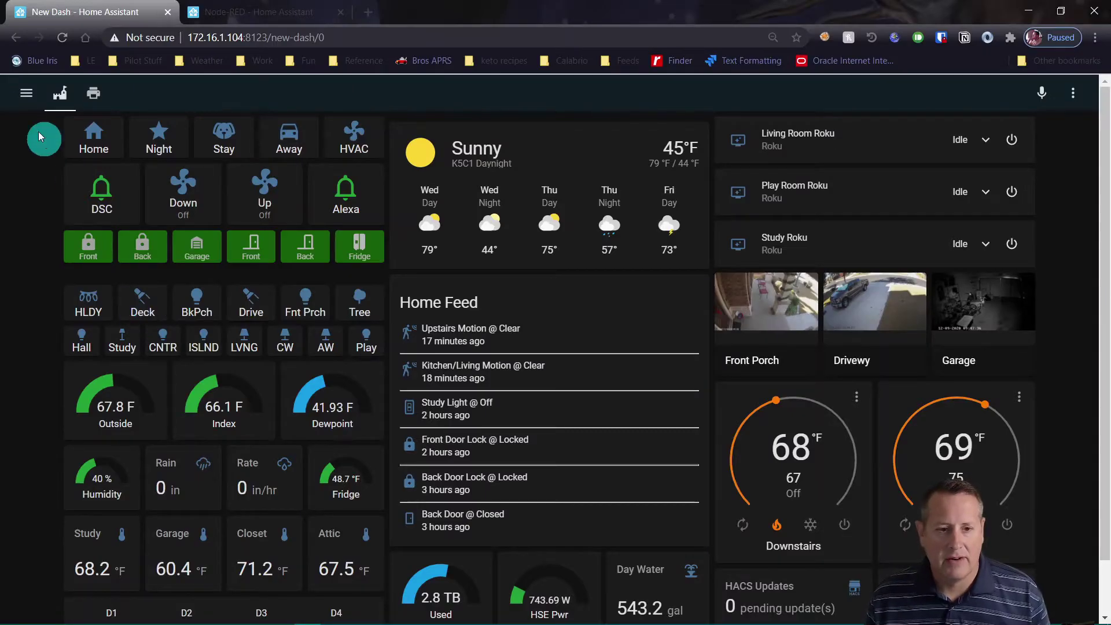
Create a new automation from tag AC-48-1E-22 in Configuration > Tags.
{"action": "left_click", "coordinate": [26, 92]}
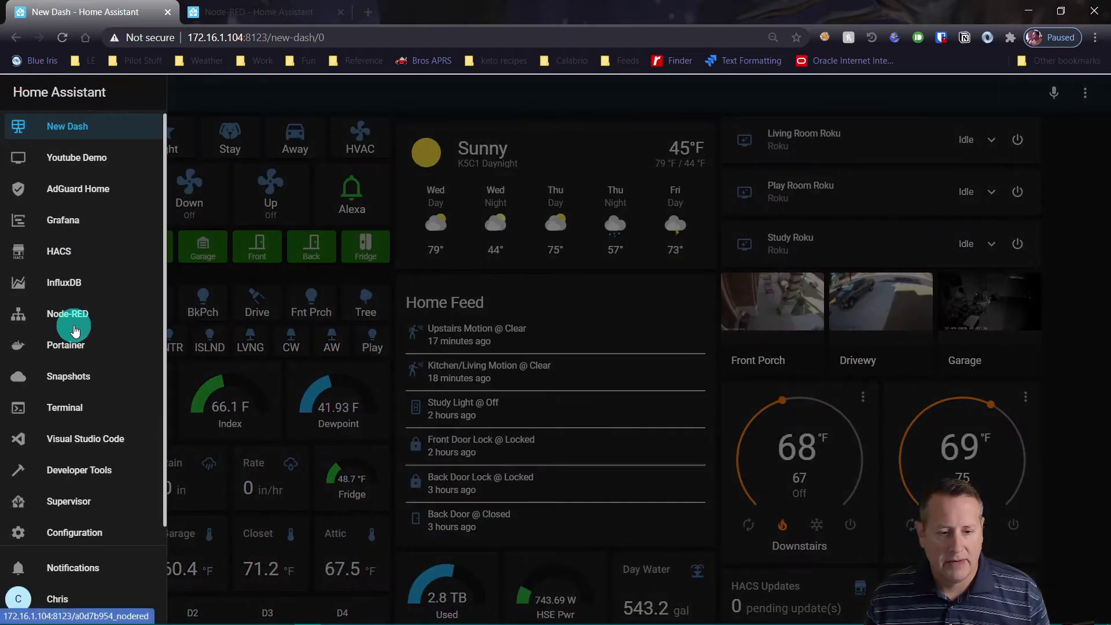
{"action": "scroll", "coordinate": [77, 495], "scroll_direction": "down", "scroll_amount": 1}
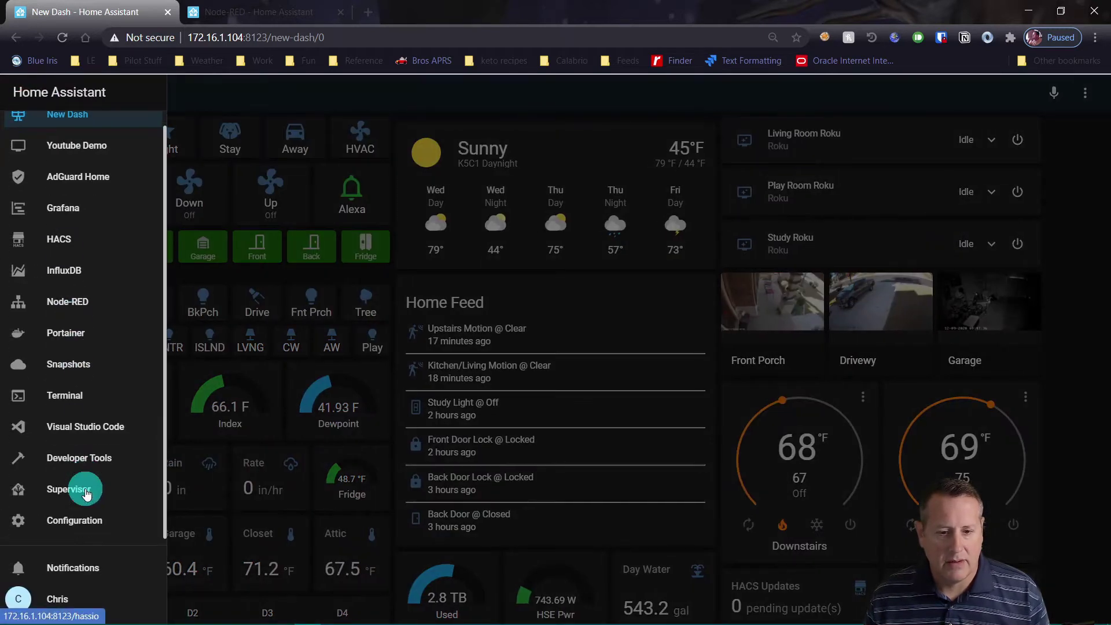
{"action": "left_click", "coordinate": [75, 521]}
{"action": "scroll", "coordinate": [594, 382], "scroll_direction": "down", "scroll_amount": 2}
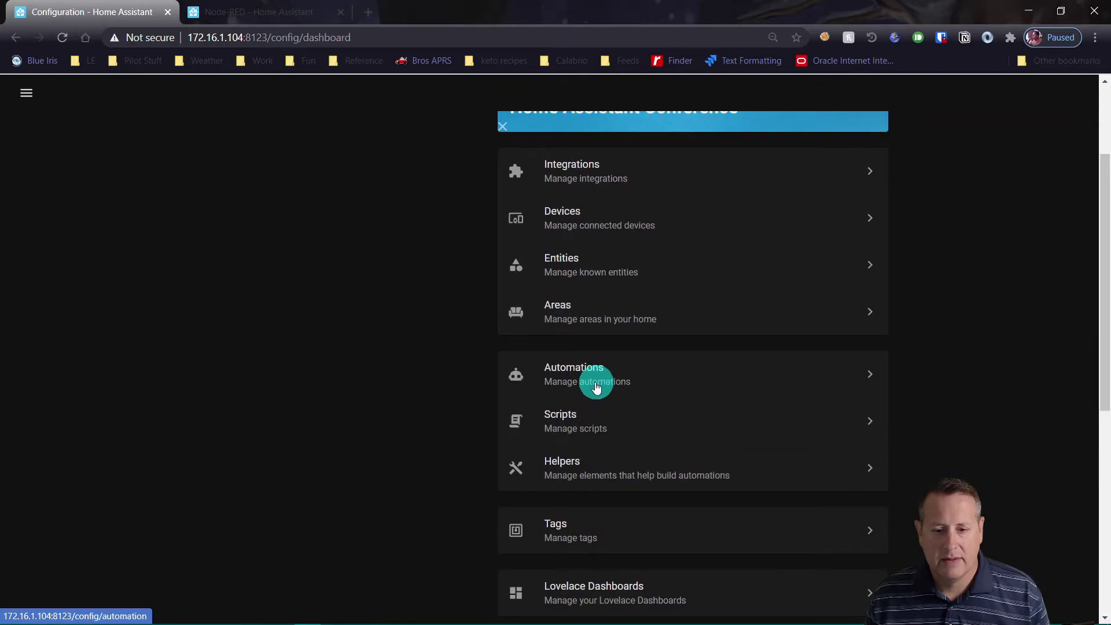
{"action": "left_click", "coordinate": [644, 533]}
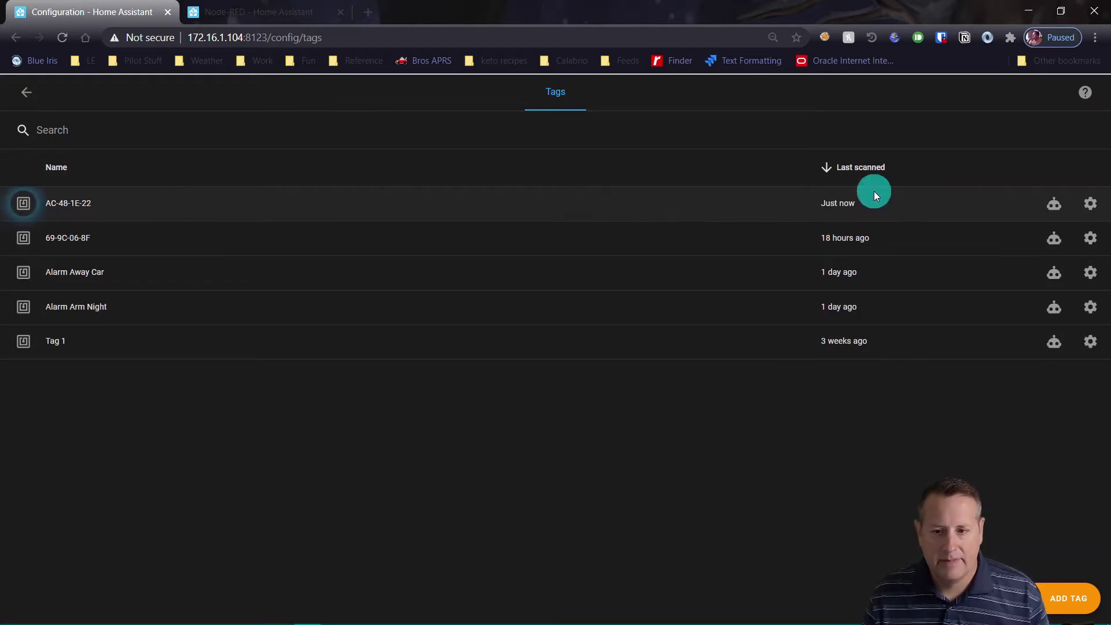
{"action": "left_click", "coordinate": [1054, 203]}
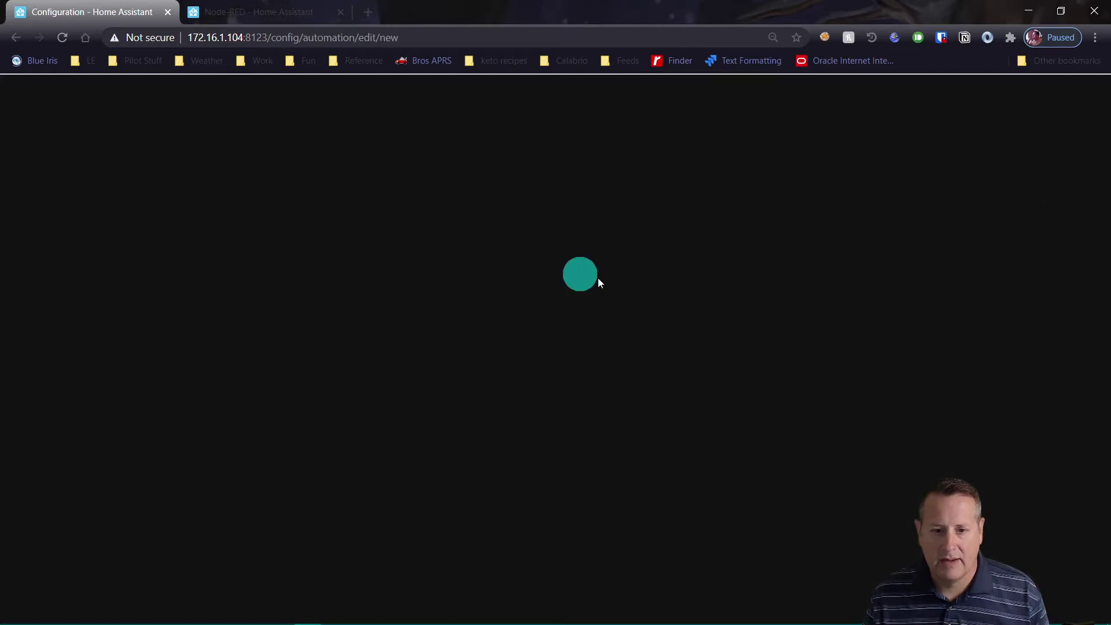
Make the automation's action a Call service of switch.turn_on.
{"action": "scroll", "coordinate": [690, 301], "scroll_direction": "down", "scroll_amount": 3}
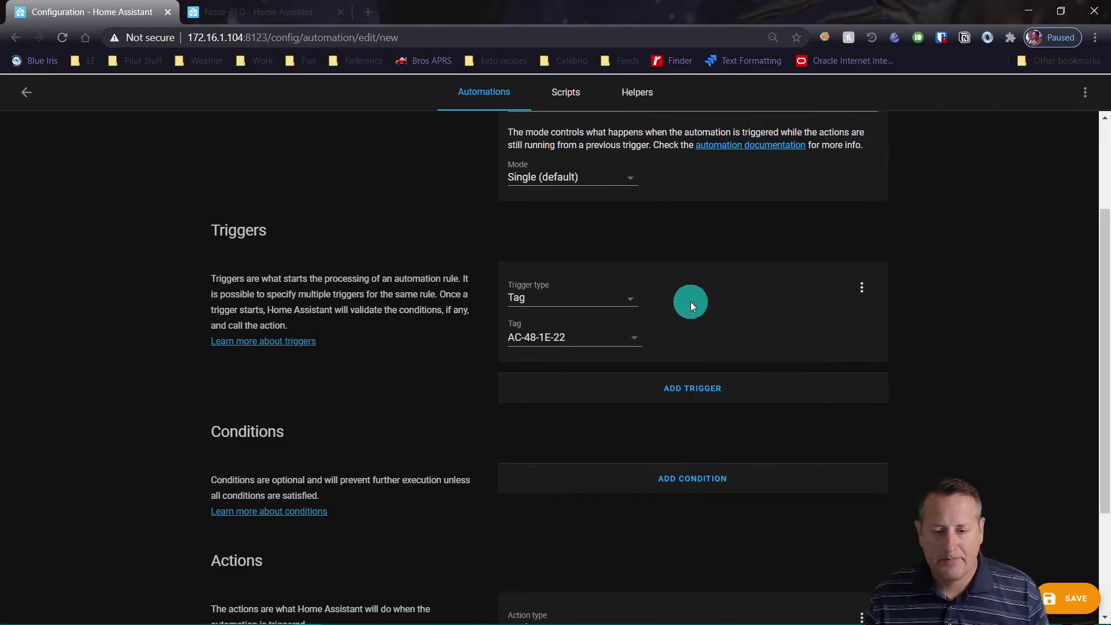
{"action": "scroll", "coordinate": [671, 292], "scroll_direction": "up", "scroll_amount": 3}
{"action": "scroll", "coordinate": [702, 307], "scroll_direction": "down", "scroll_amount": 5}
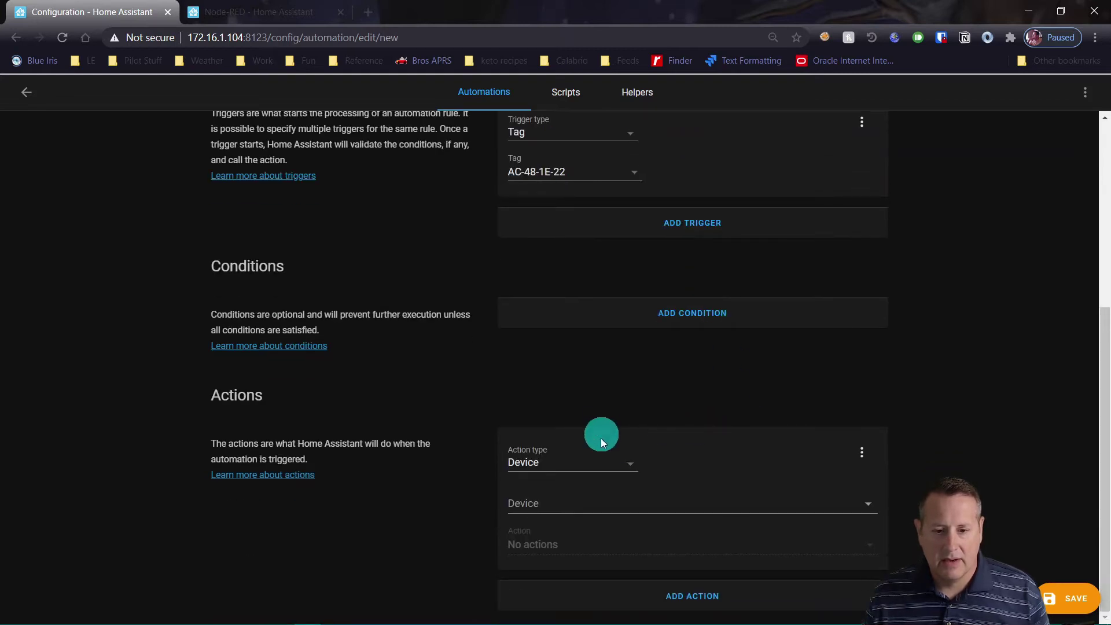
{"action": "left_click", "coordinate": [620, 463]}
{"action": "scroll", "coordinate": [599, 505], "scroll_direction": "down", "scroll_amount": 3}
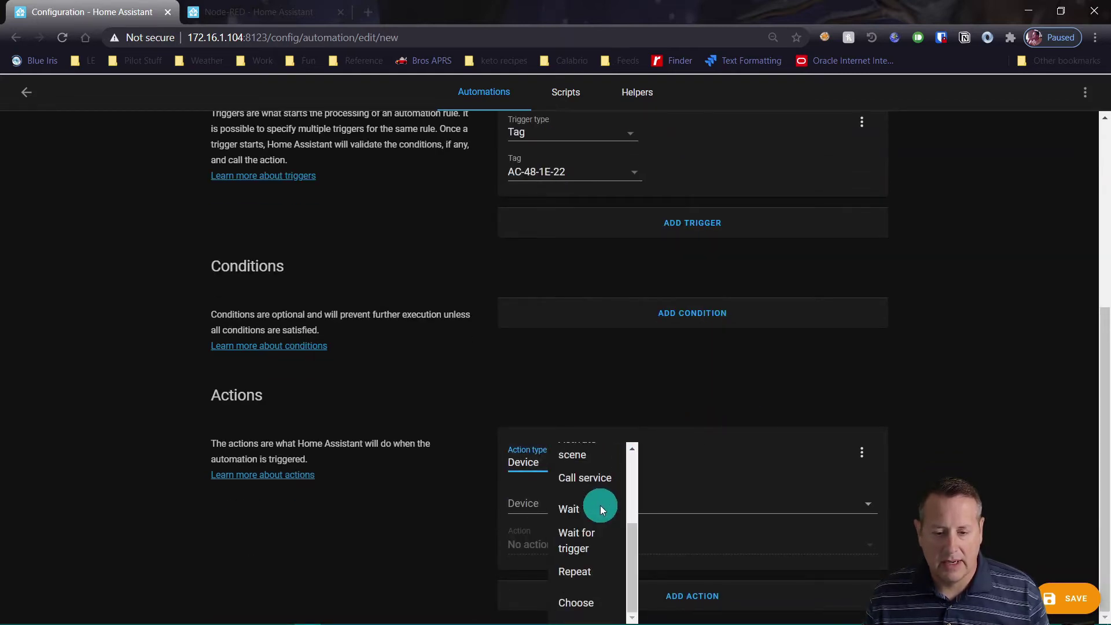
{"action": "left_click", "coordinate": [584, 480]}
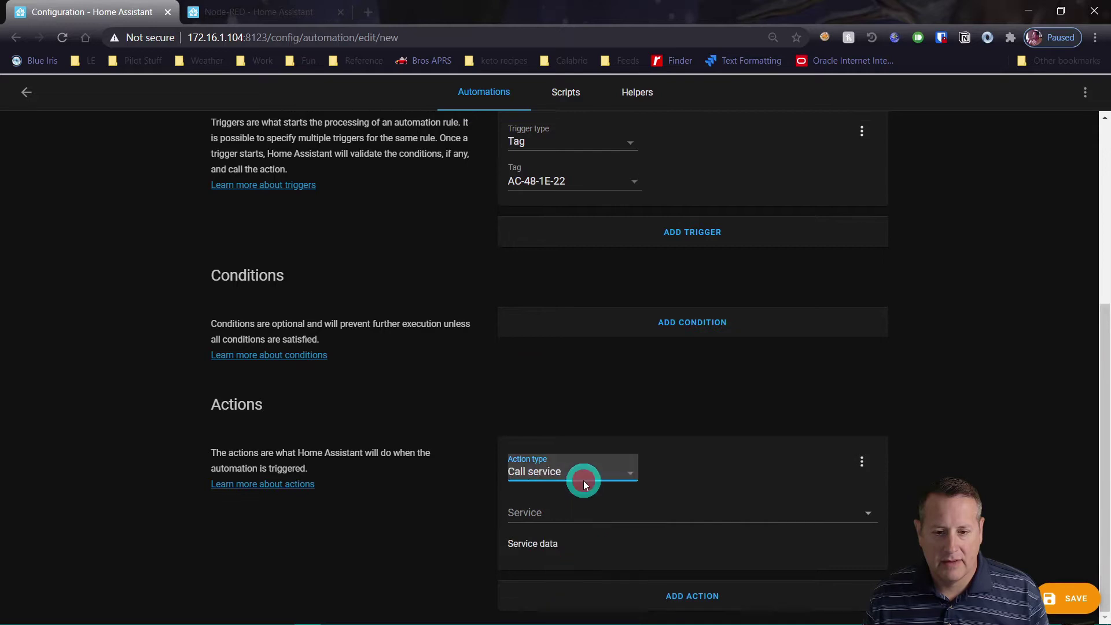
{"action": "left_click", "coordinate": [590, 509]}
{"action": "type", "text": "tur"}
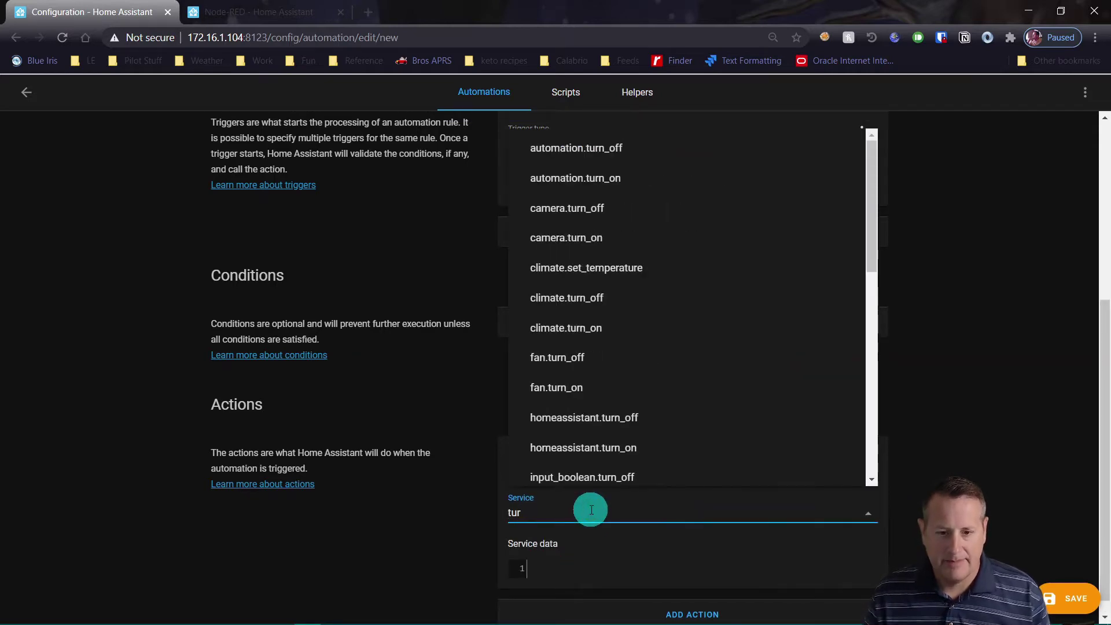
{"action": "scroll", "coordinate": [588, 452], "scroll_direction": "down", "scroll_amount": 8}
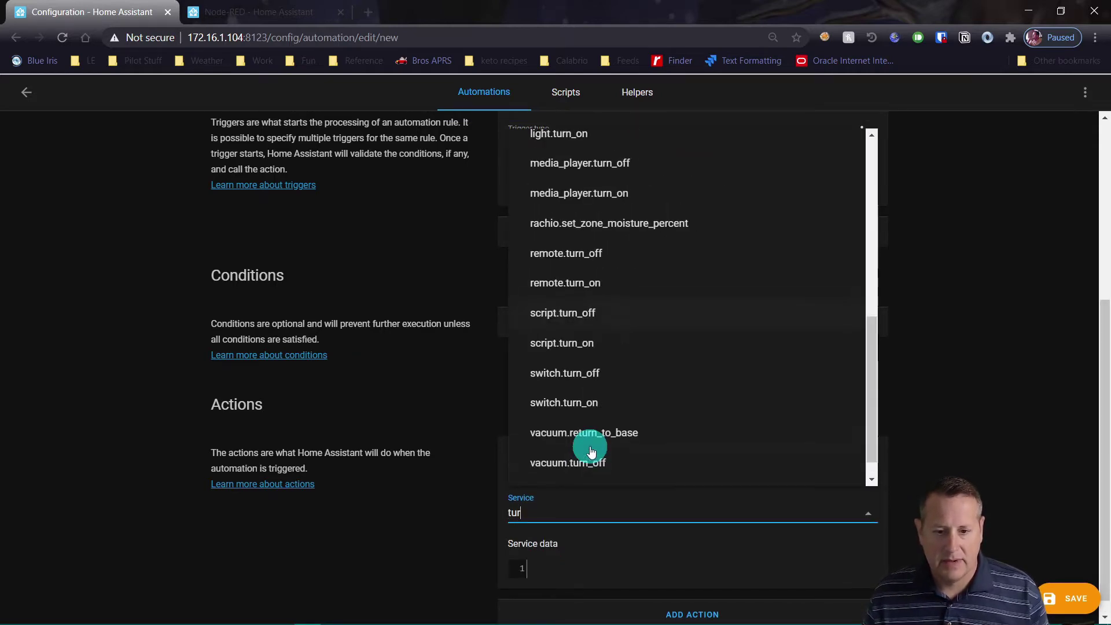
{"action": "left_click", "coordinate": [577, 404]}
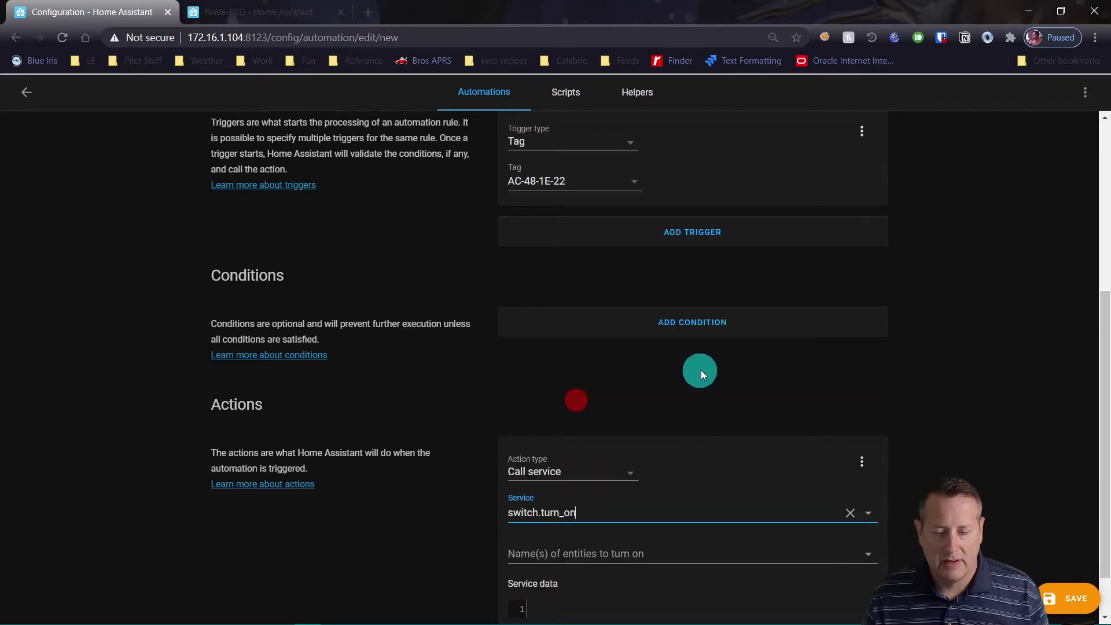
Target the Play Room light switch (switch.play_room_light_ozw) and save the automation.
{"action": "left_click", "coordinate": [593, 495]}
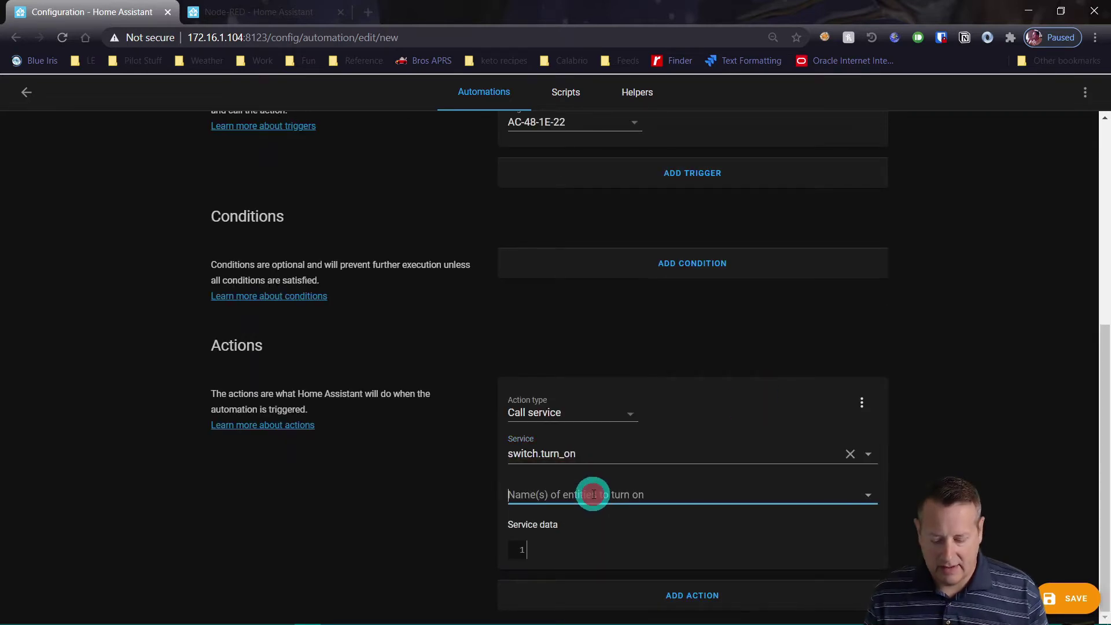
{"action": "type", "text": "play"}
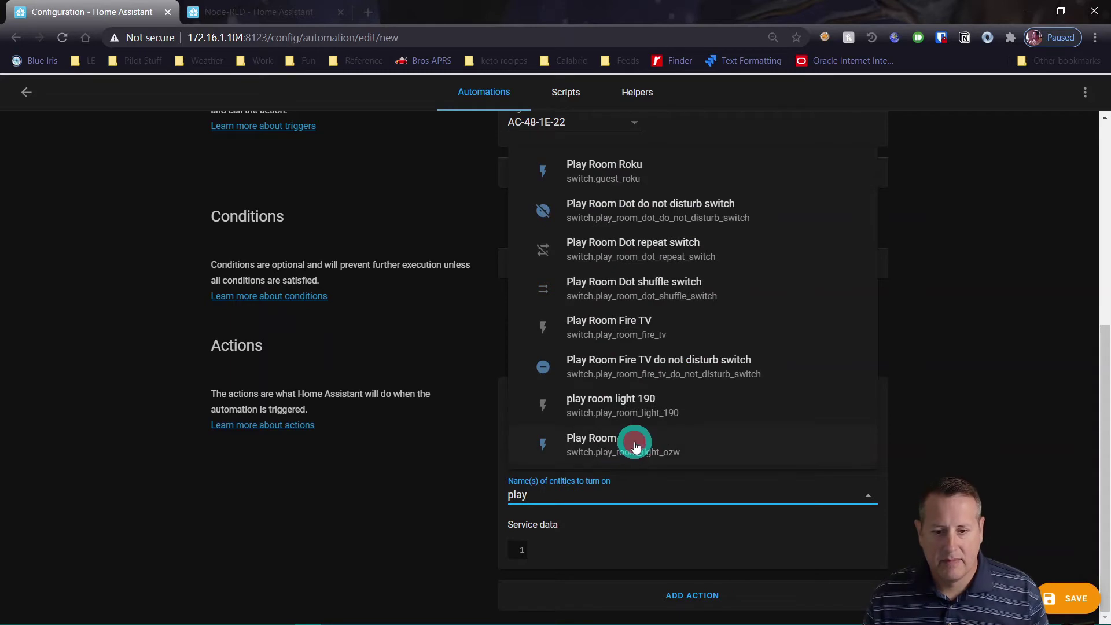
{"action": "left_click", "coordinate": [635, 443]}
{"action": "left_click", "coordinate": [1057, 579]}
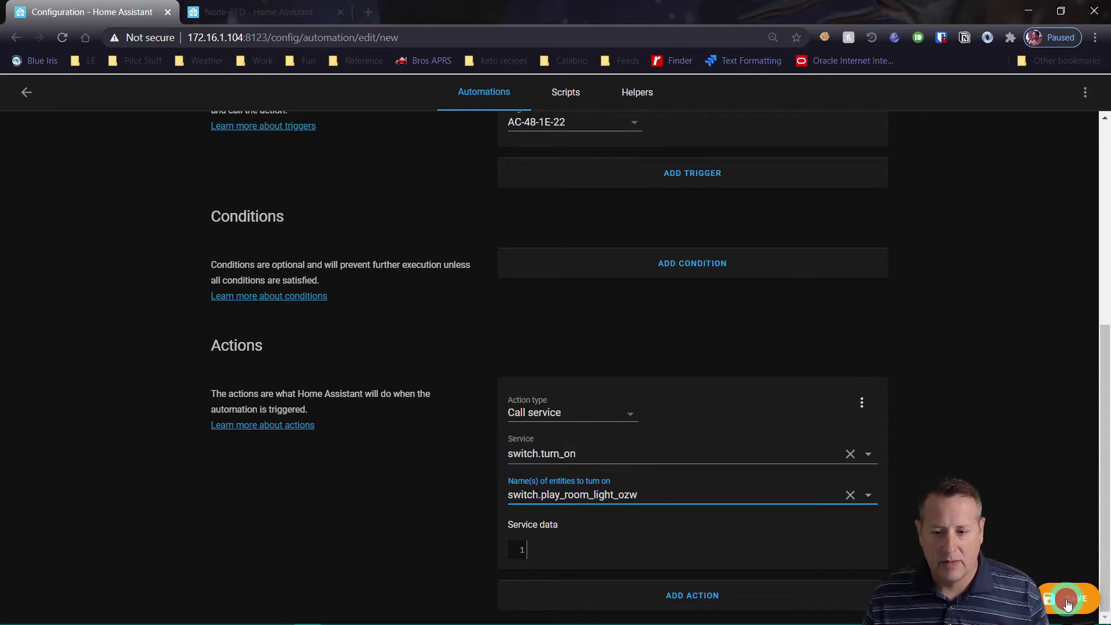
{"action": "left_click", "coordinate": [27, 93]}
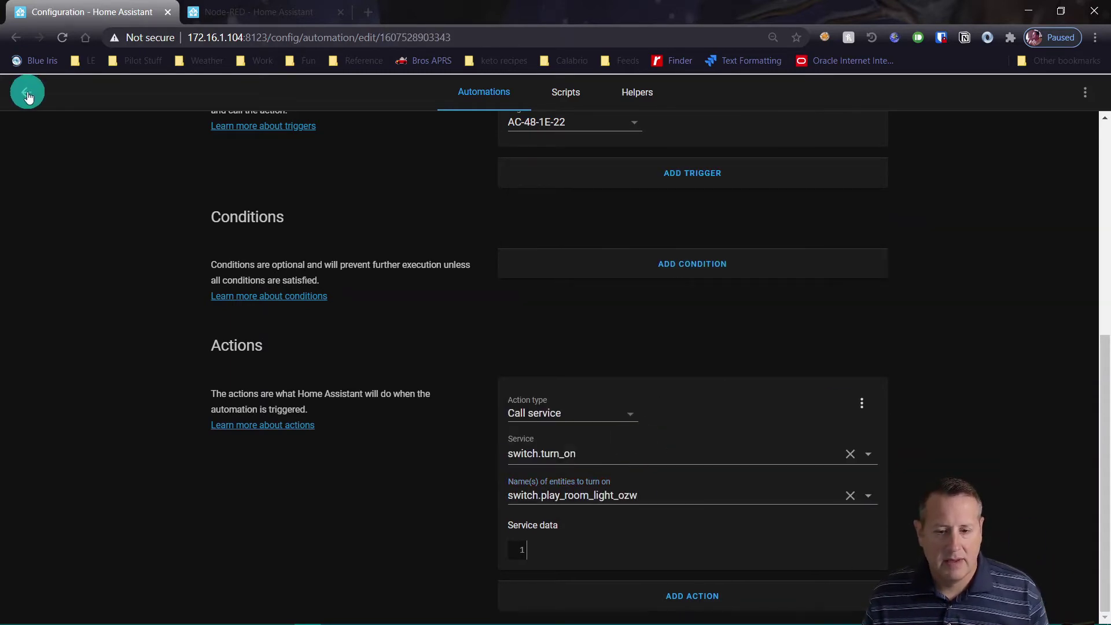
{"action": "left_click", "coordinate": [27, 94]}
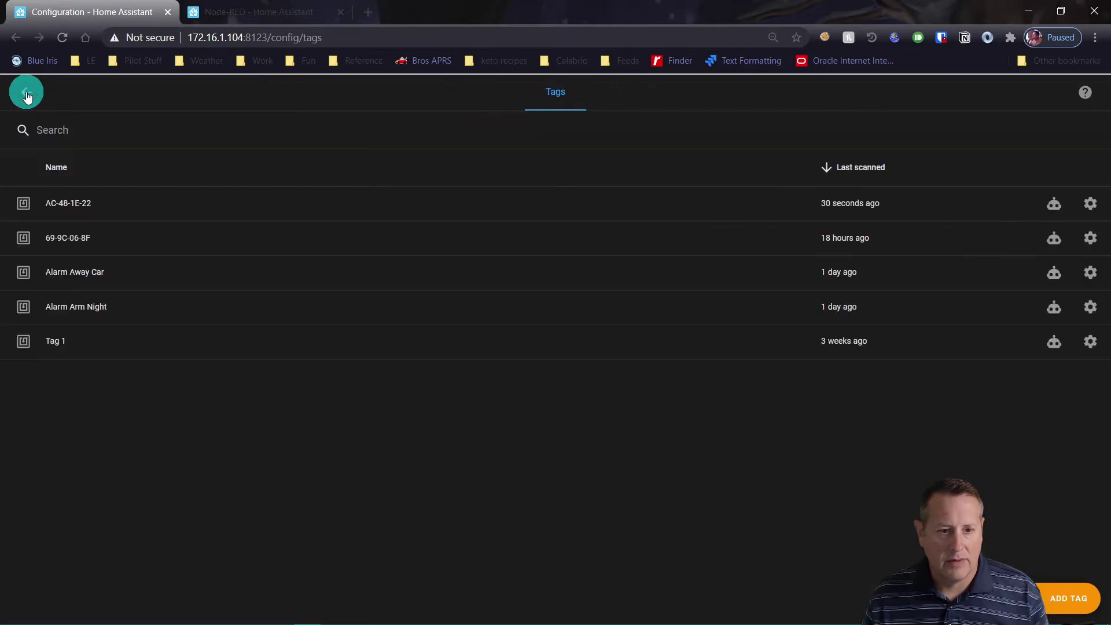
Return to the New Dash dashboard and turn the Play light tile off.
{"action": "left_click", "coordinate": [27, 94]}
{"action": "left_click", "coordinate": [30, 97]}
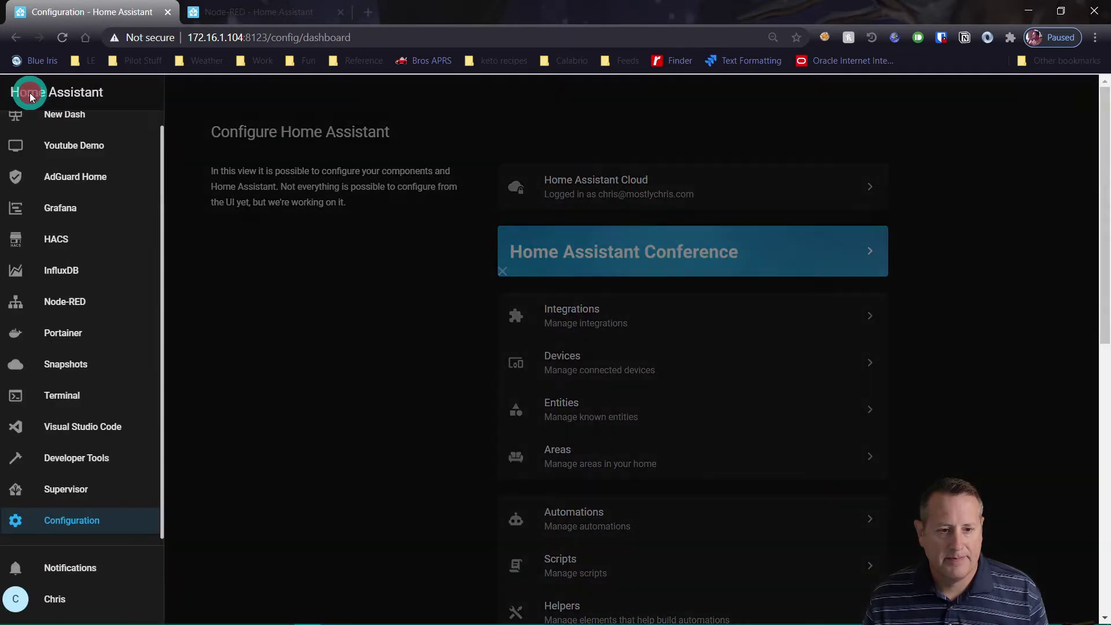
{"action": "left_click", "coordinate": [56, 116]}
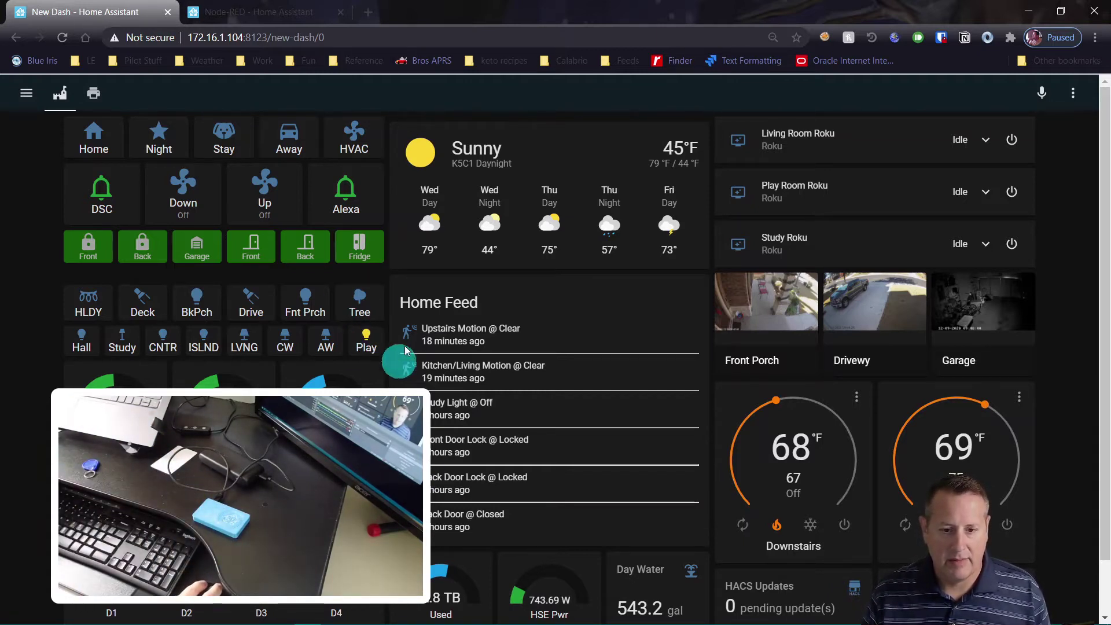
{"action": "left_click", "coordinate": [367, 342]}
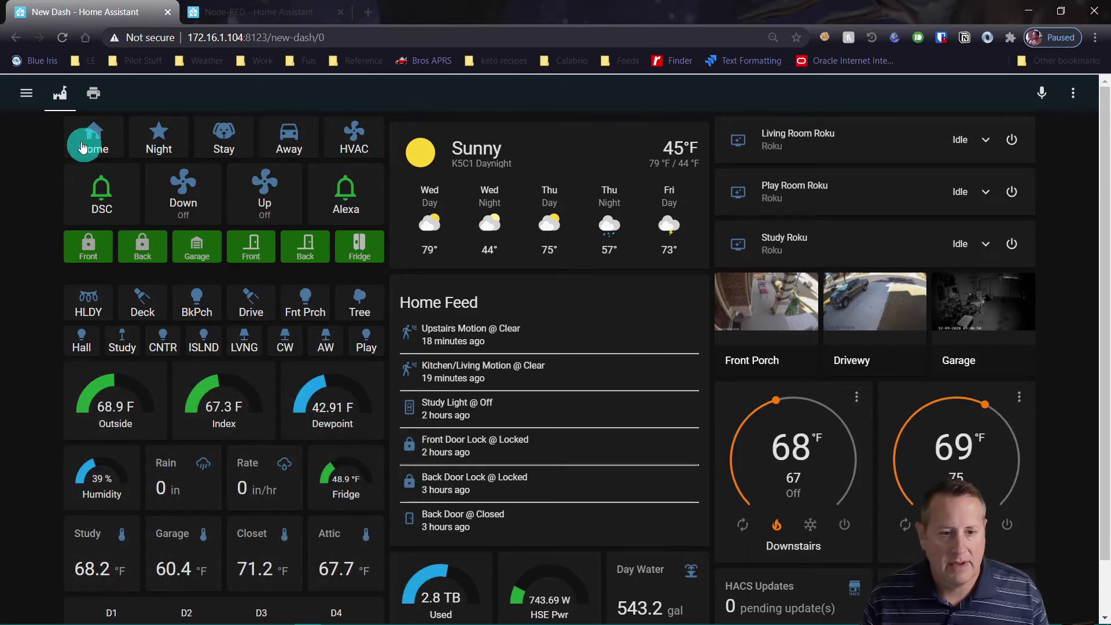
{"action": "left_click", "coordinate": [30, 96]}
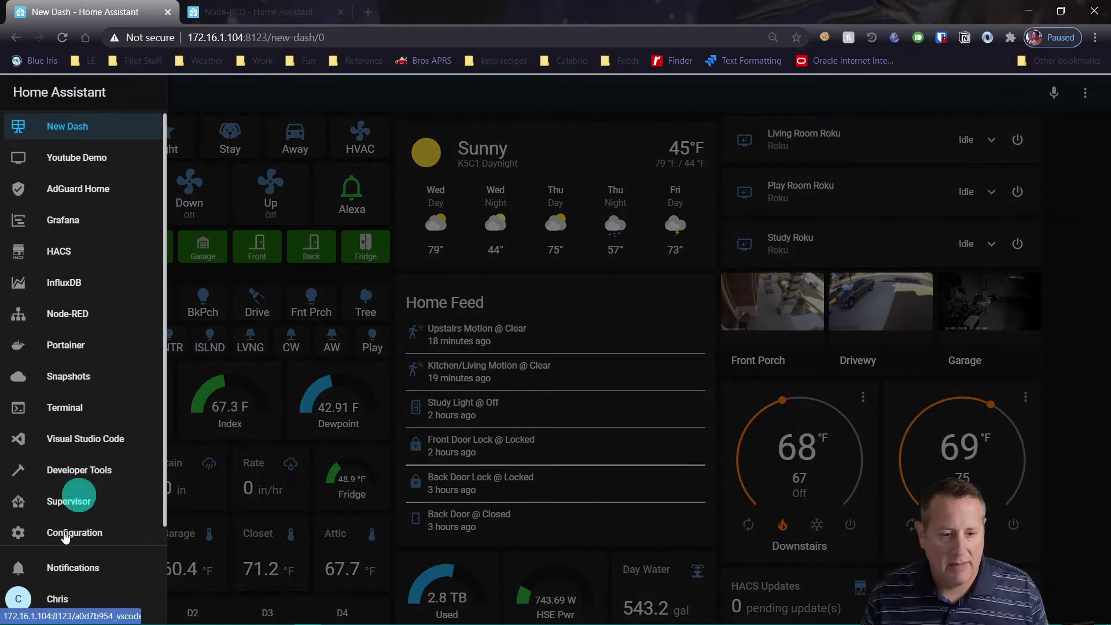
Disable the second 'Tag AC-48-1E-22 is scanned' automation in the Automations list.
{"action": "left_click", "coordinate": [89, 538]}
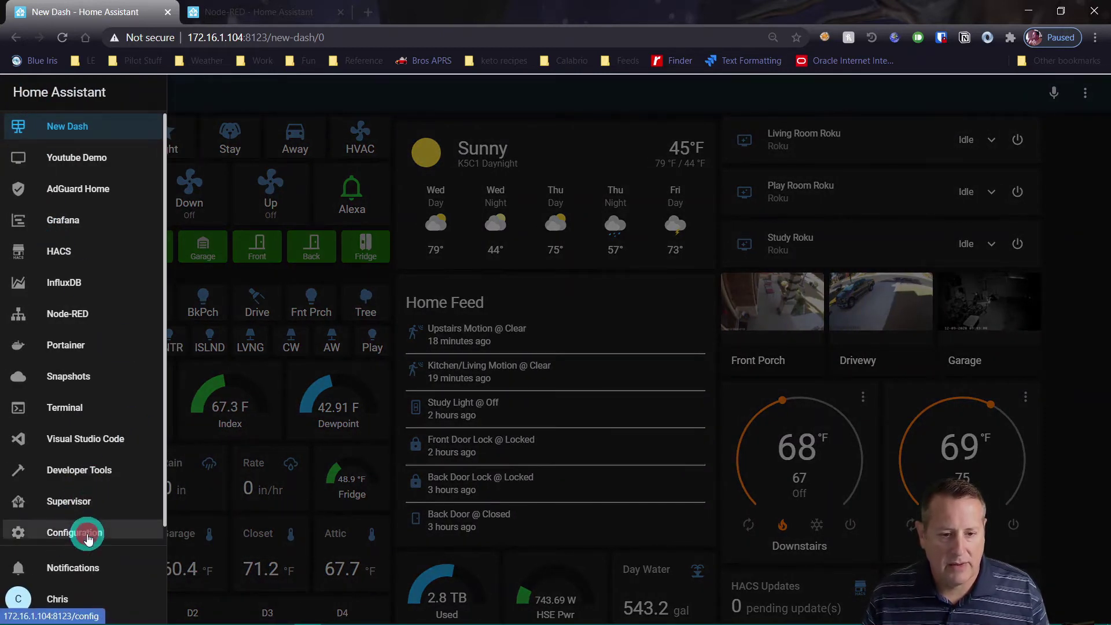
{"action": "scroll", "coordinate": [596, 347], "scroll_direction": "down", "scroll_amount": 3}
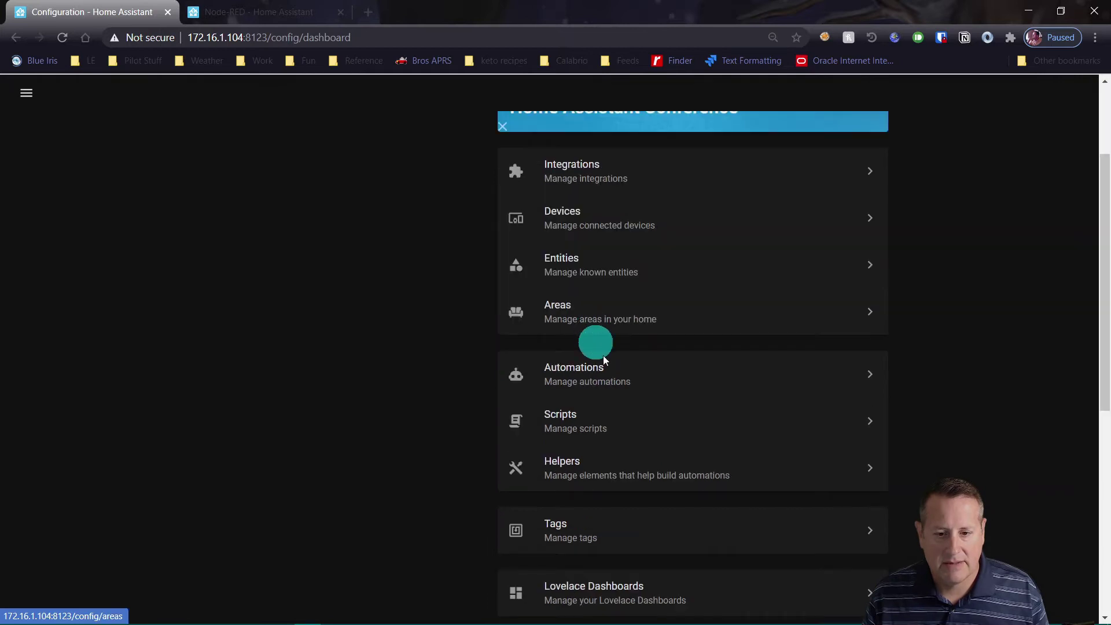
{"action": "left_click", "coordinate": [631, 377]}
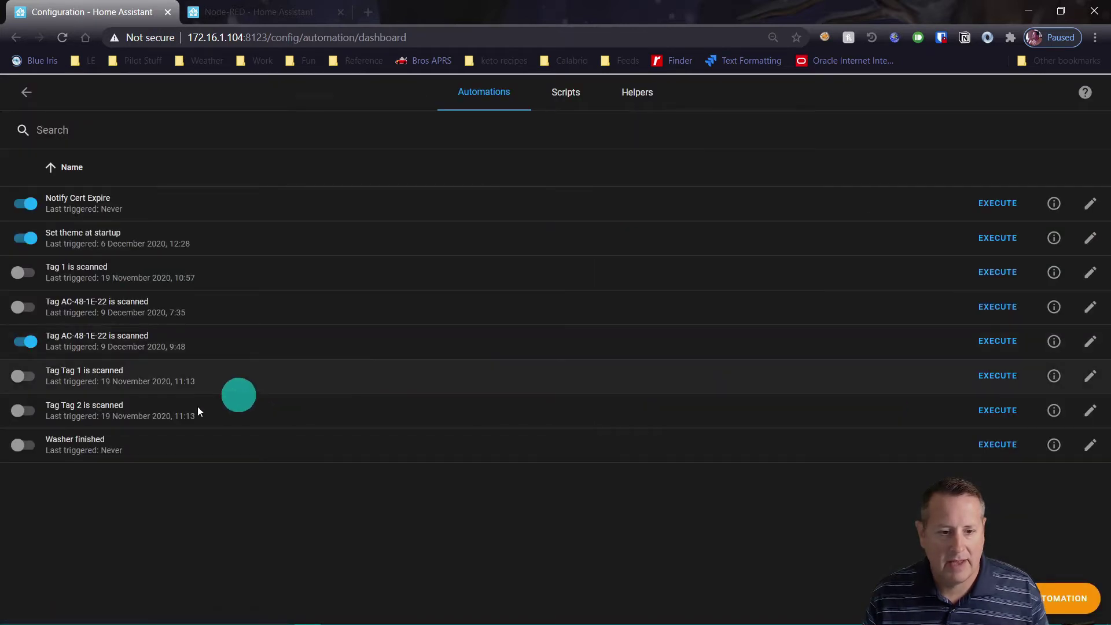
{"action": "left_click", "coordinate": [25, 341]}
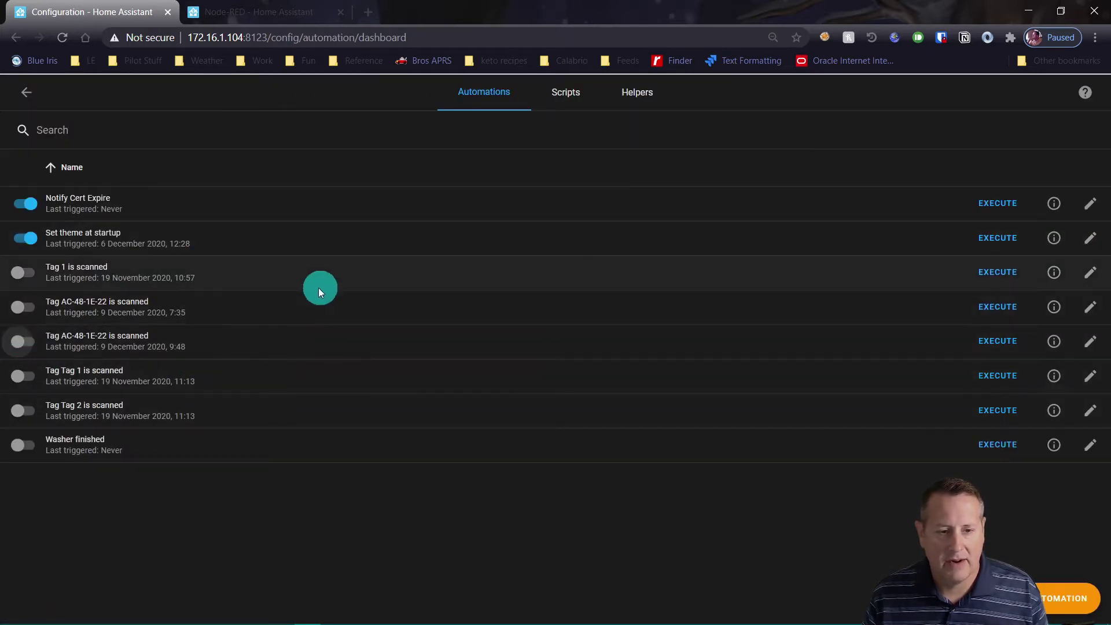
Go back to the New Dash dashboard, then bring up the Node-RED editor.
{"action": "left_click", "coordinate": [26, 92]}
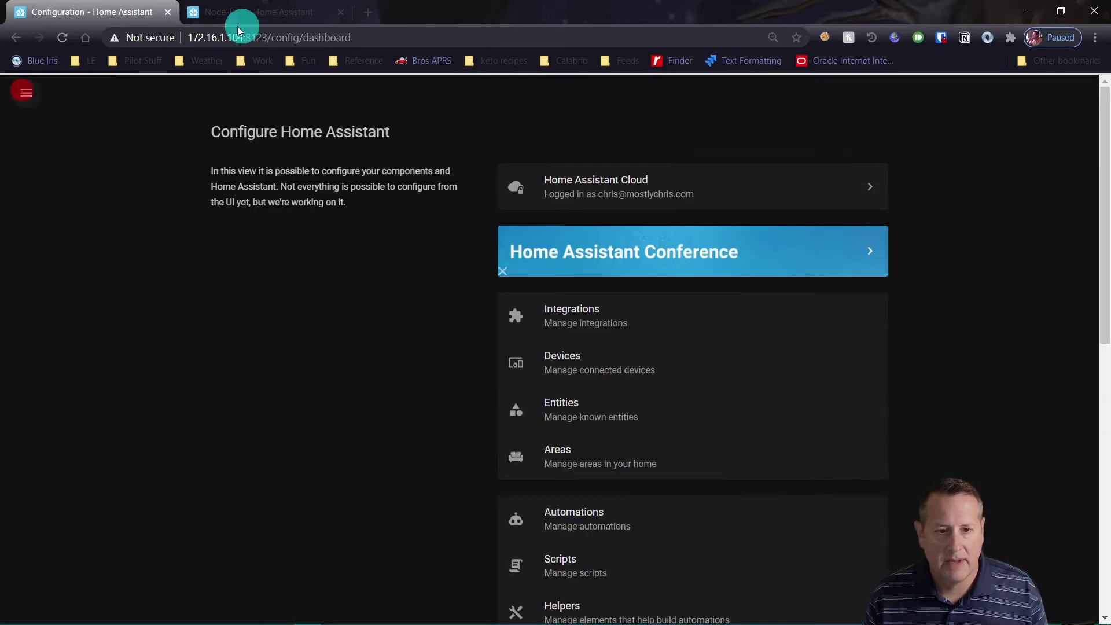
{"action": "left_click", "coordinate": [26, 92]}
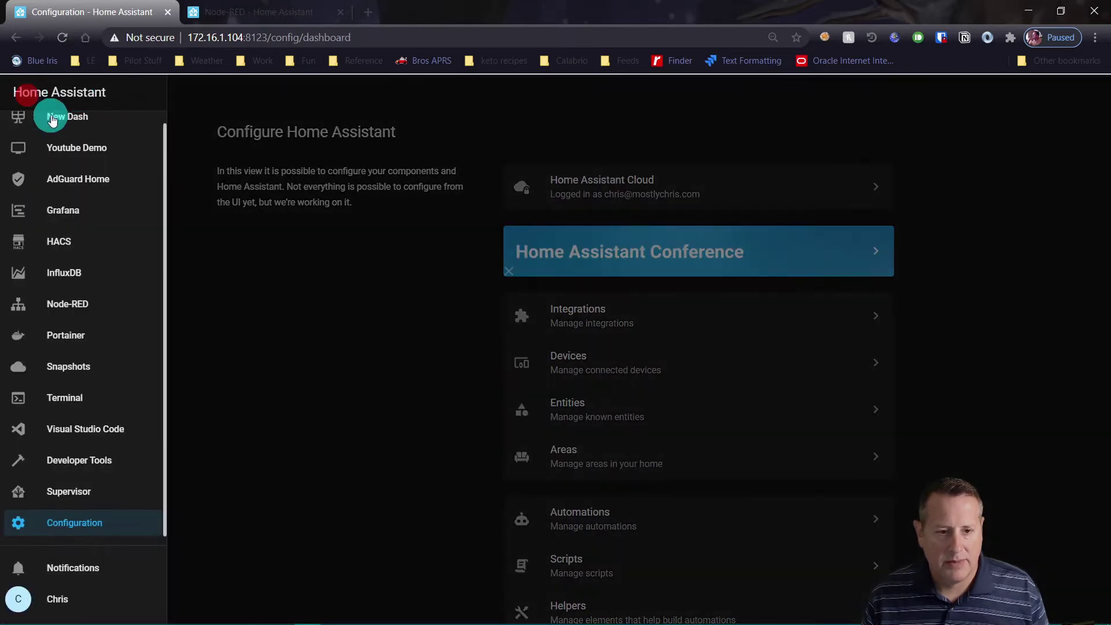
{"action": "left_click", "coordinate": [55, 119]}
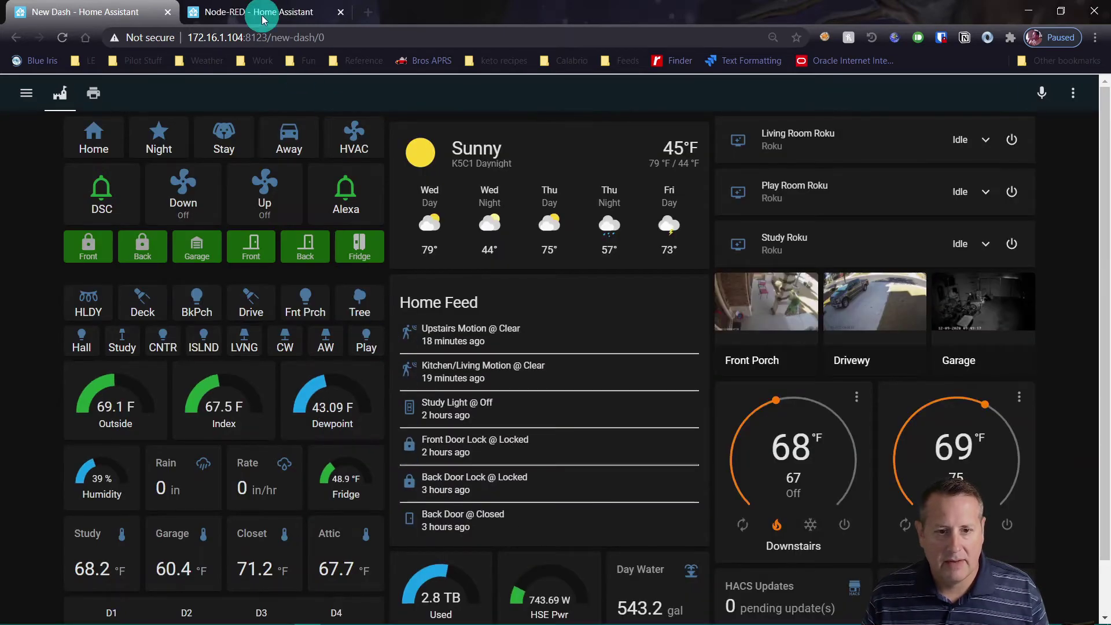
{"action": "left_click", "coordinate": [262, 12]}
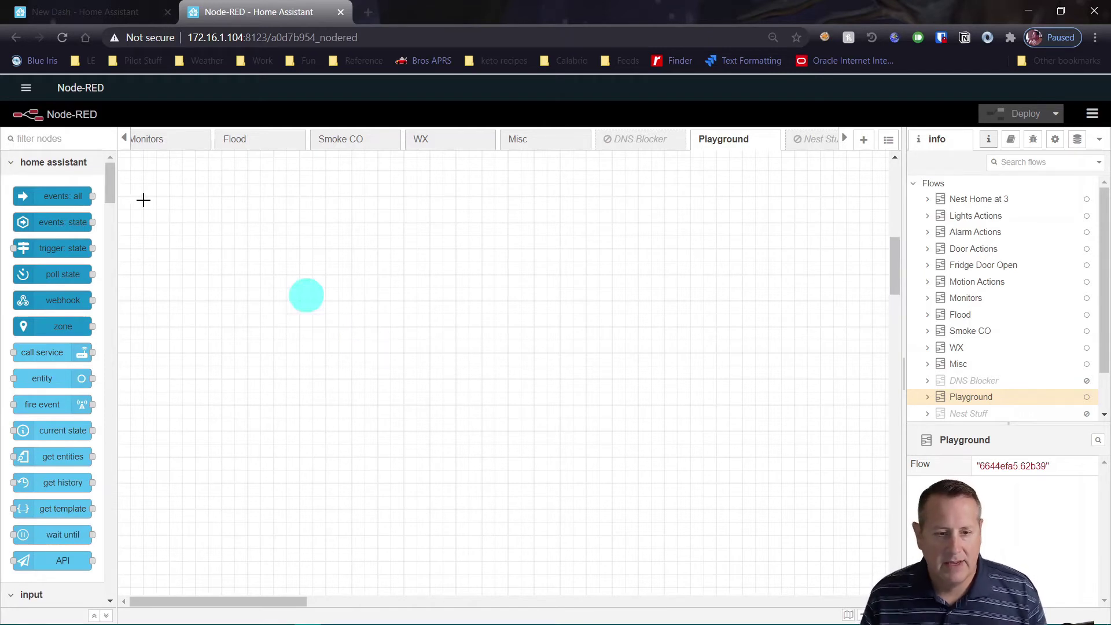
Drop an events: all node onto the Playground canvas and open its edit dialog.
{"action": "left_click_drag", "start_coordinate": [59, 200], "coordinate": [67, 201]}
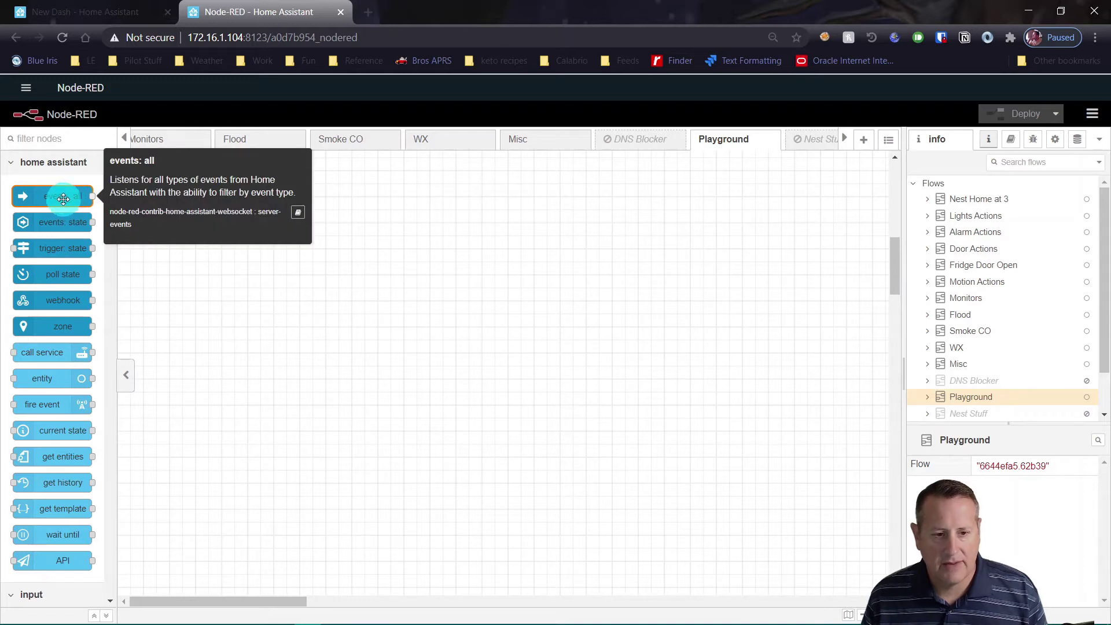
{"action": "left_click_drag", "start_coordinate": [68, 193], "coordinate": [329, 372]}
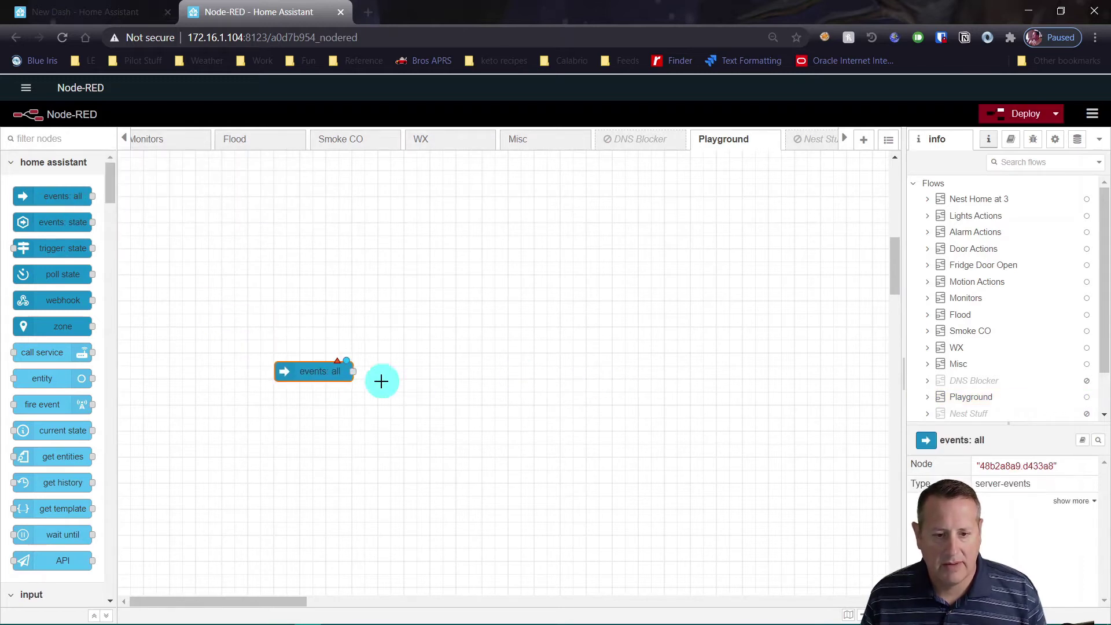
{"action": "double_click", "coordinate": [322, 375]}
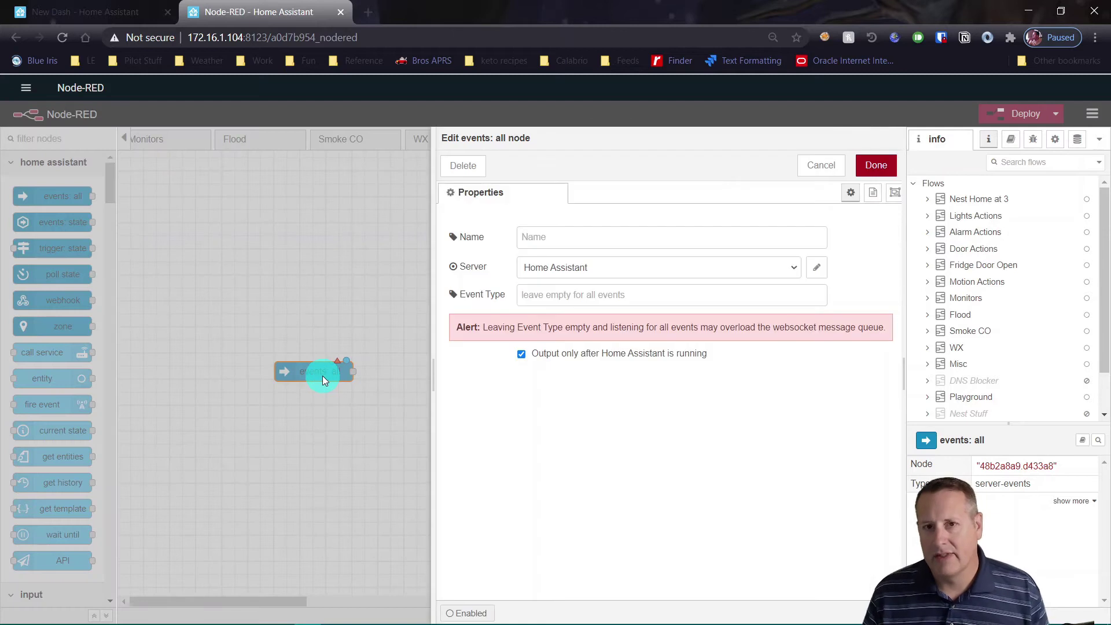
Set the events node's Event Type to tag_scanned and its Name to 'Tag Scanned'.
{"action": "left_click", "coordinate": [577, 294]}
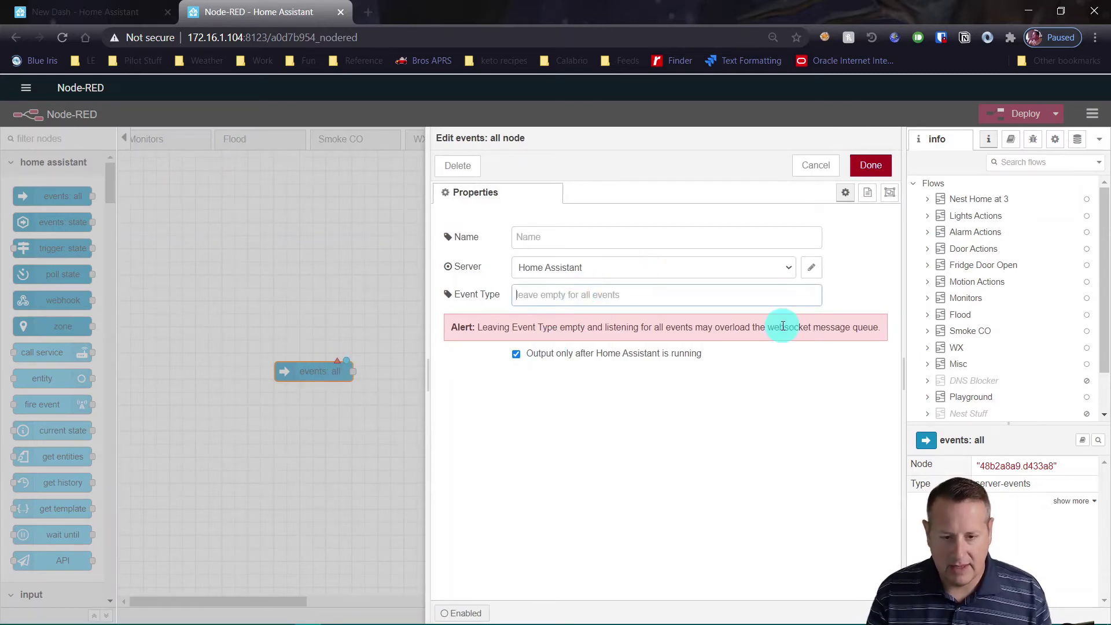
{"action": "type", "text": "tag_scanned"}
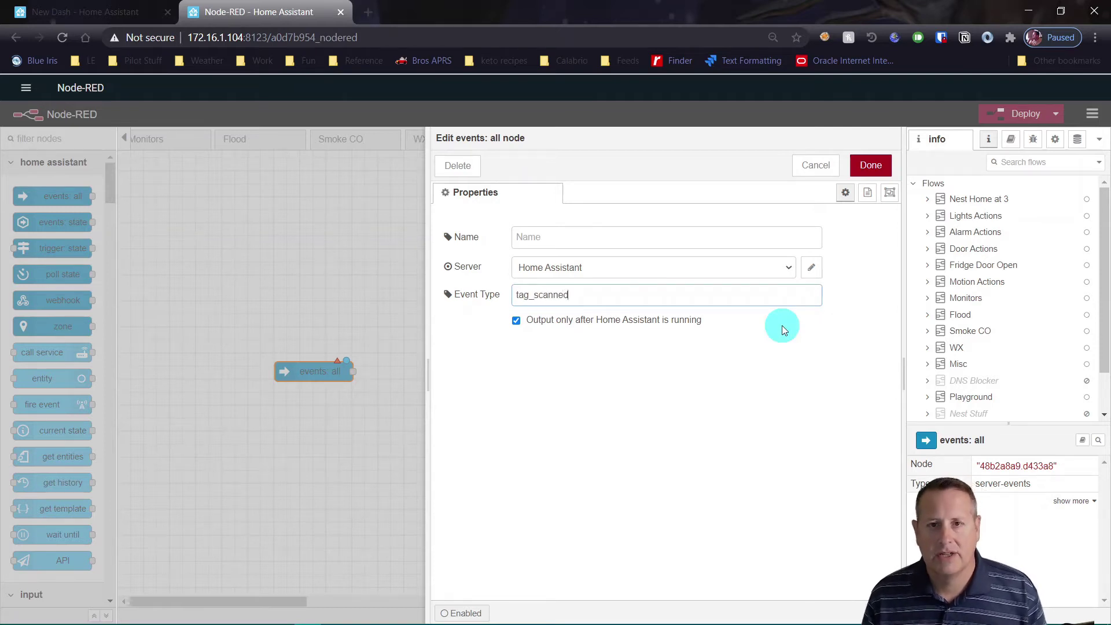
{"action": "left_click", "coordinate": [636, 243]}
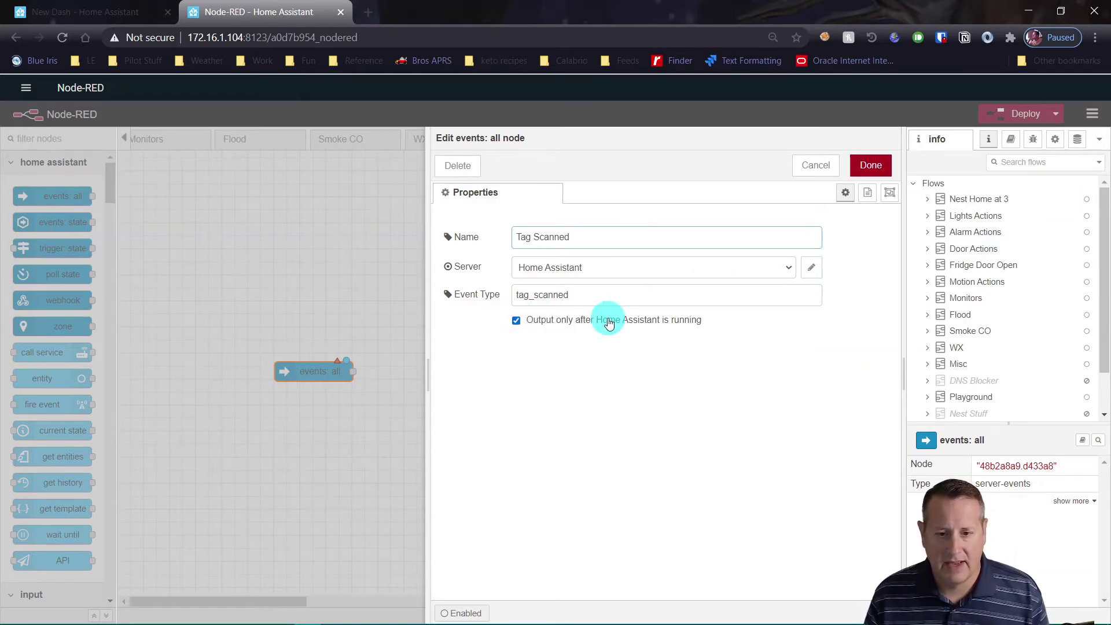
{"action": "left_click", "coordinate": [871, 165]}
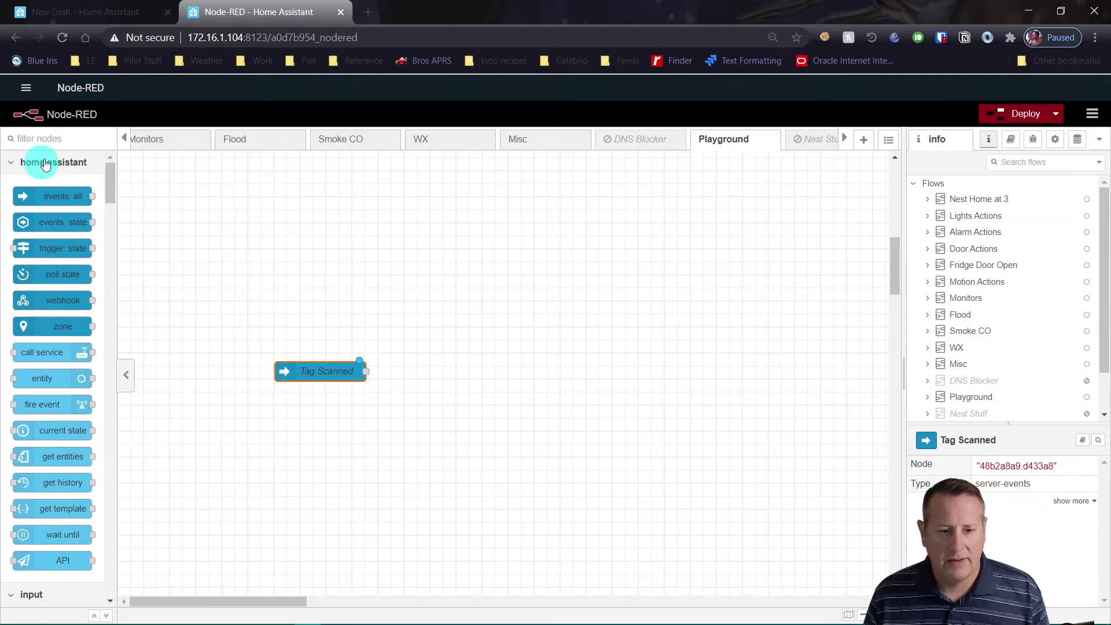
Filter the palette for switch and drop a switch node right of Tag Scanned.
{"action": "left_click", "coordinate": [52, 140]}
{"action": "type", "text": "sw"}
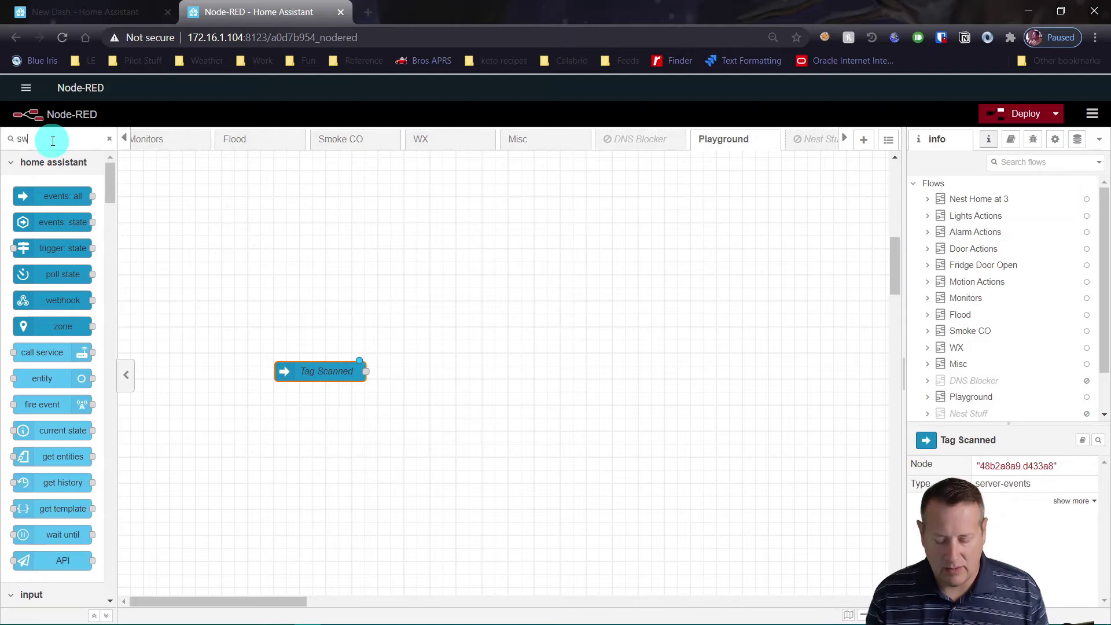
{"action": "type", "text": "it"}
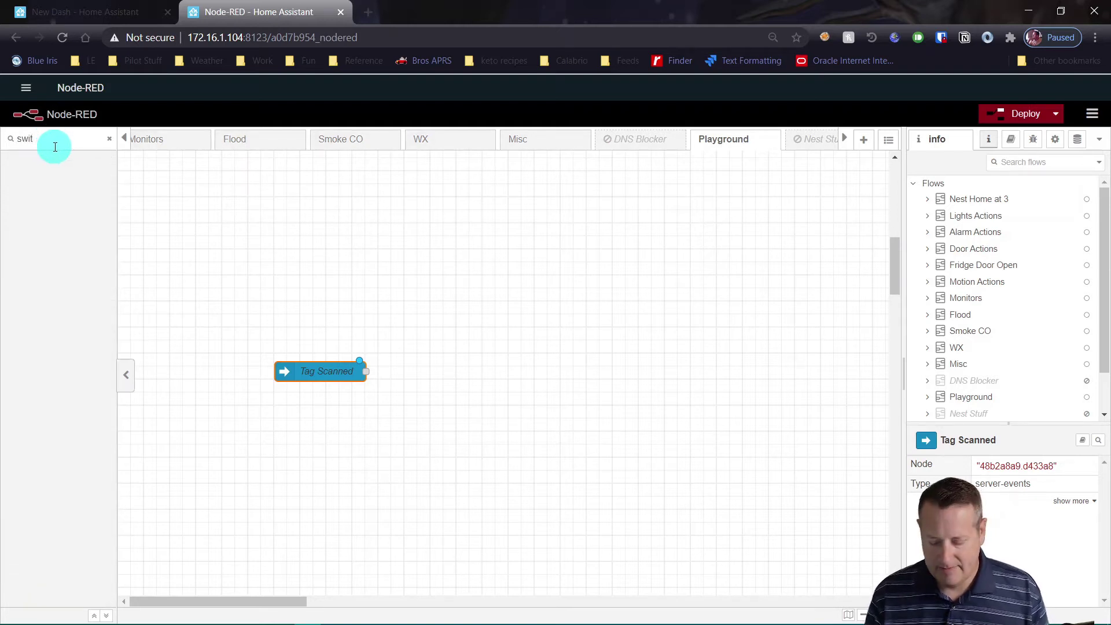
{"action": "type", "text": "hc"}
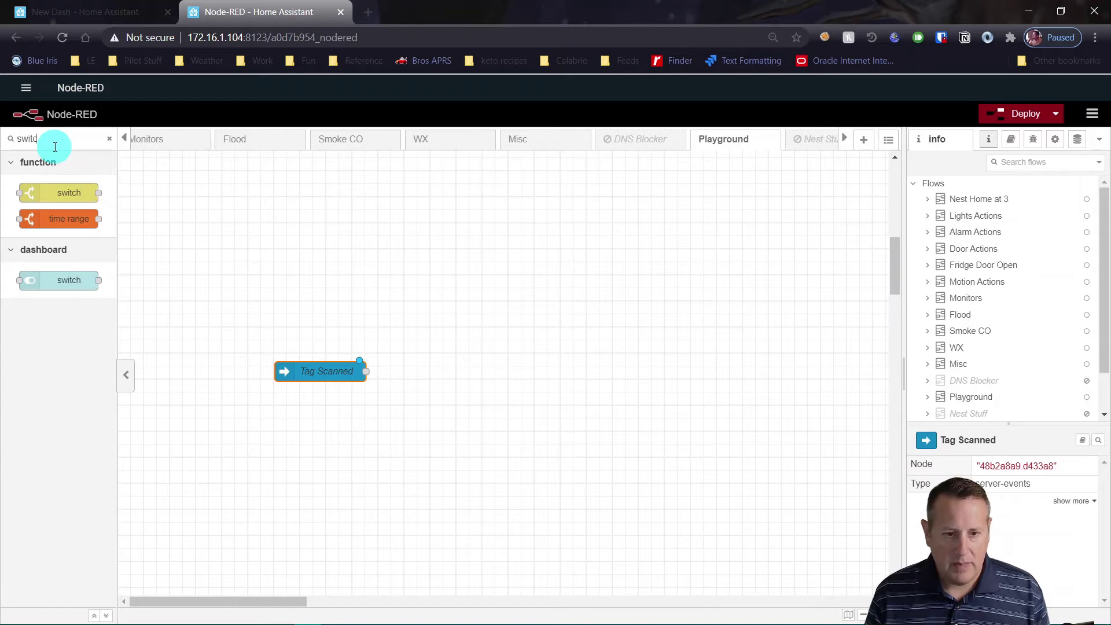
{"action": "left_click_drag", "start_coordinate": [68, 199], "coordinate": [469, 364]}
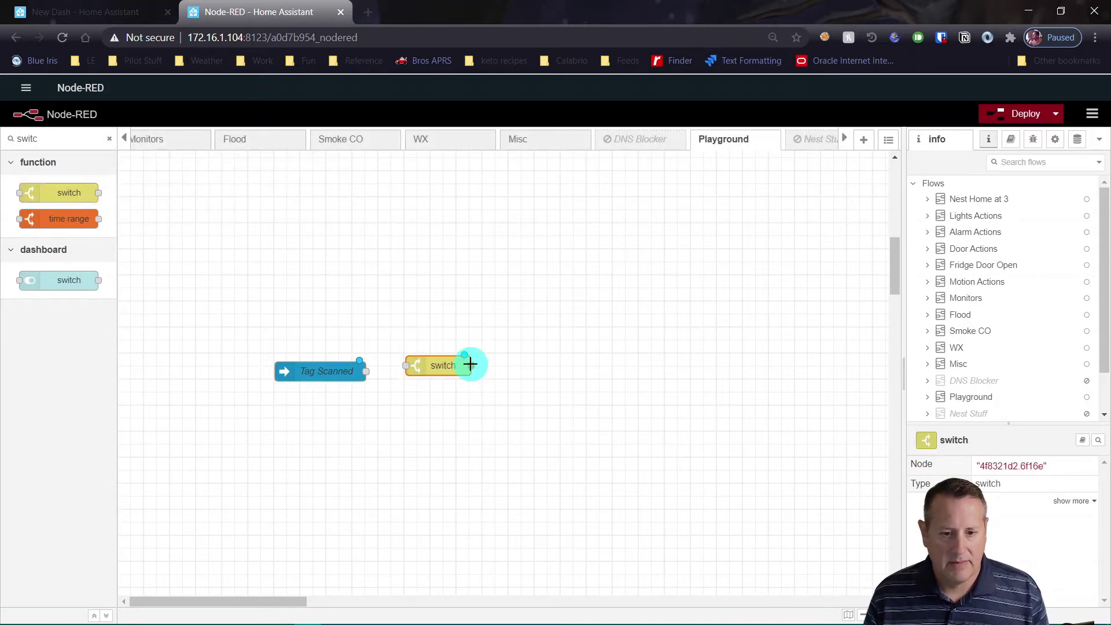
{"action": "double_click", "coordinate": [441, 367]}
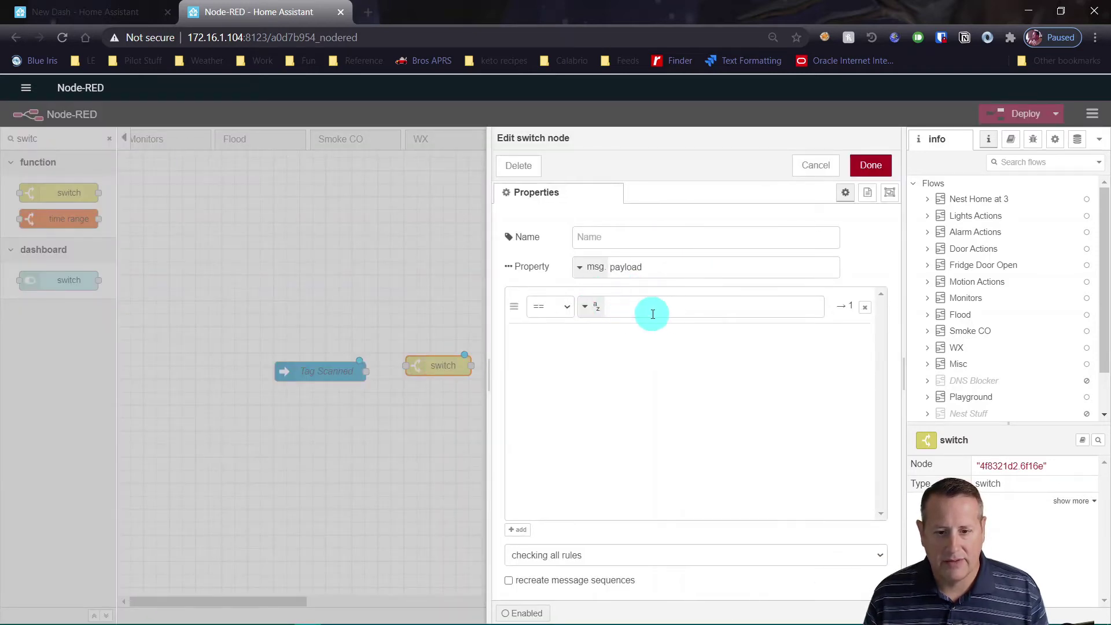
{"action": "left_click", "coordinate": [826, 180]}
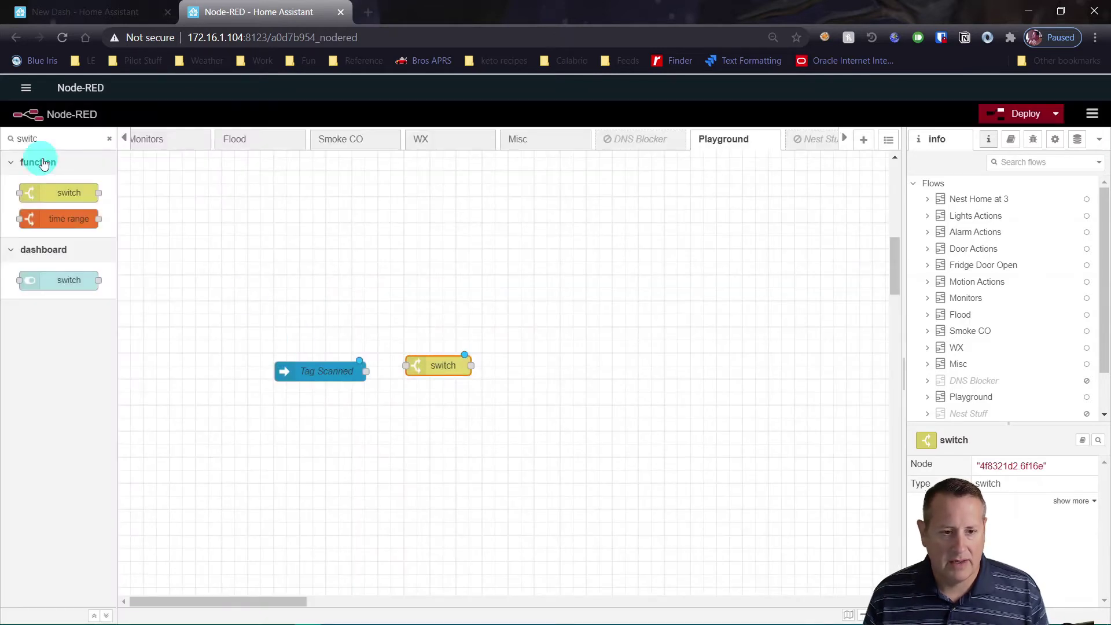
{"action": "left_click_drag", "start_coordinate": [47, 141], "coordinate": [12, 139]}
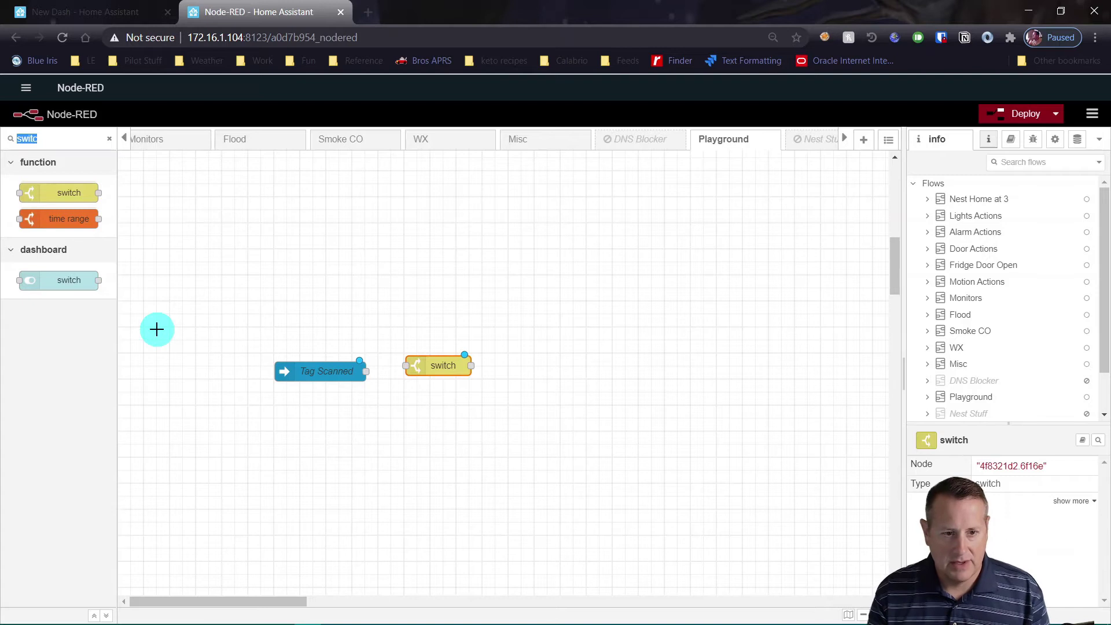
Add a debug node fed by Tag Scanned, deploy the flow, and show the debug messages.
{"action": "type", "text": "e"}
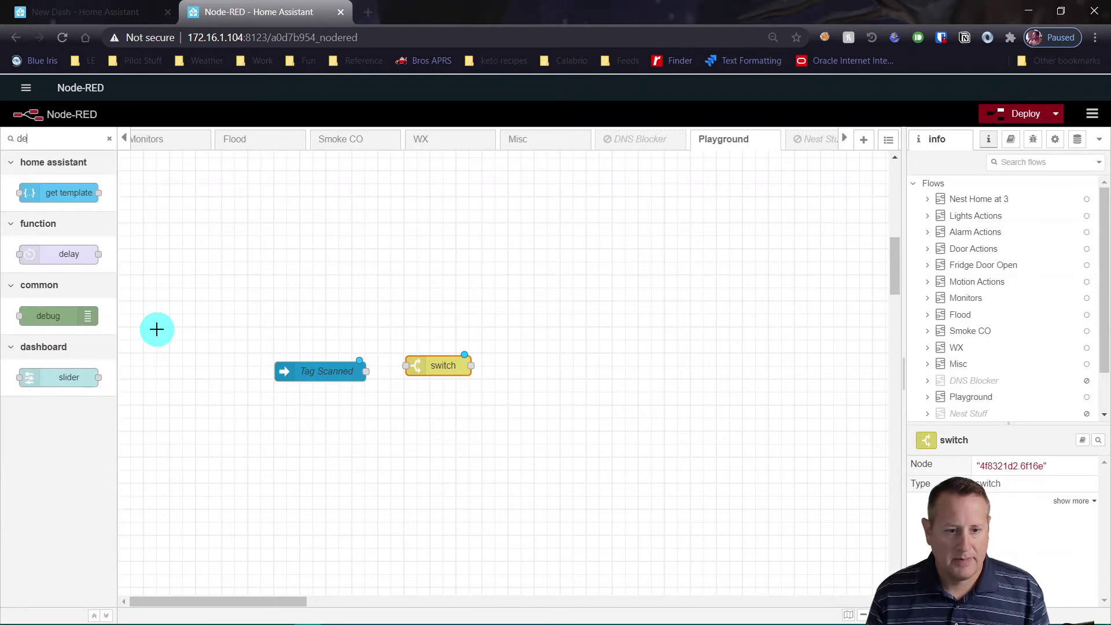
{"action": "left_click_drag", "start_coordinate": [54, 316], "coordinate": [405, 312]}
{"action": "left_click_drag", "start_coordinate": [367, 371], "coordinate": [347, 312]}
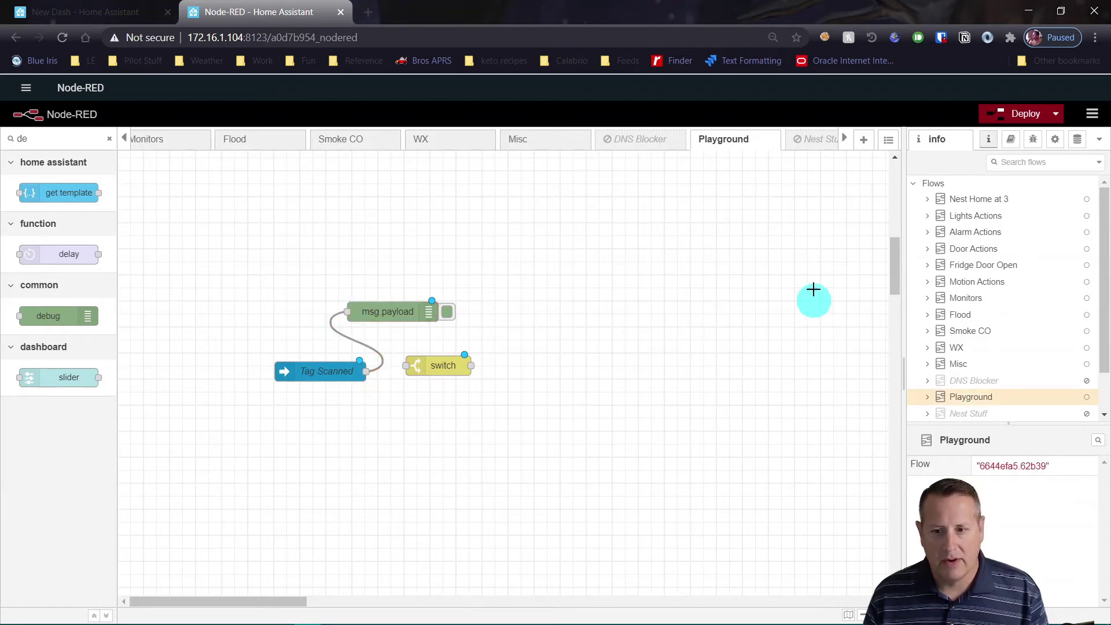
{"action": "left_click", "coordinate": [1028, 114]}
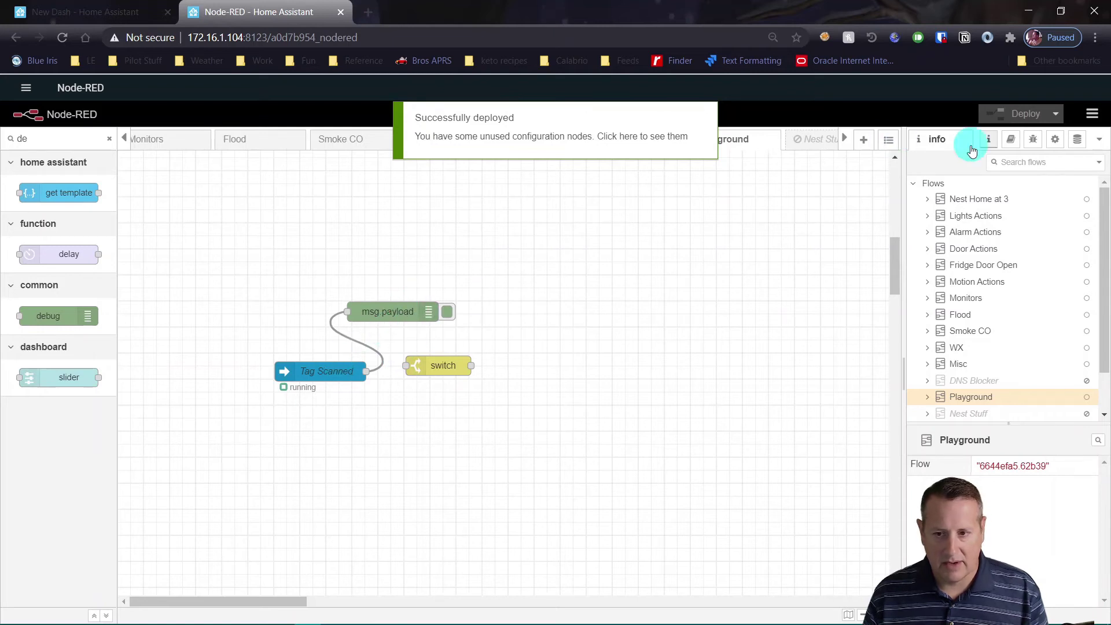
{"action": "left_click", "coordinate": [1033, 140]}
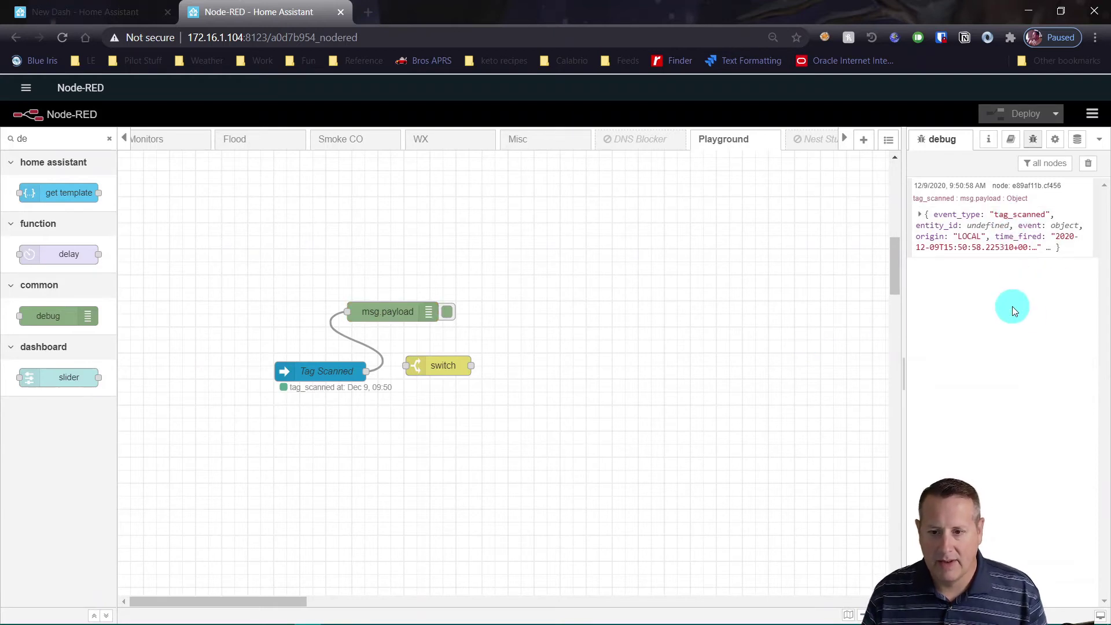
Expand the tag_scanned debug message and its event, then copy the tag_id field's path.
{"action": "left_click", "coordinate": [922, 215]}
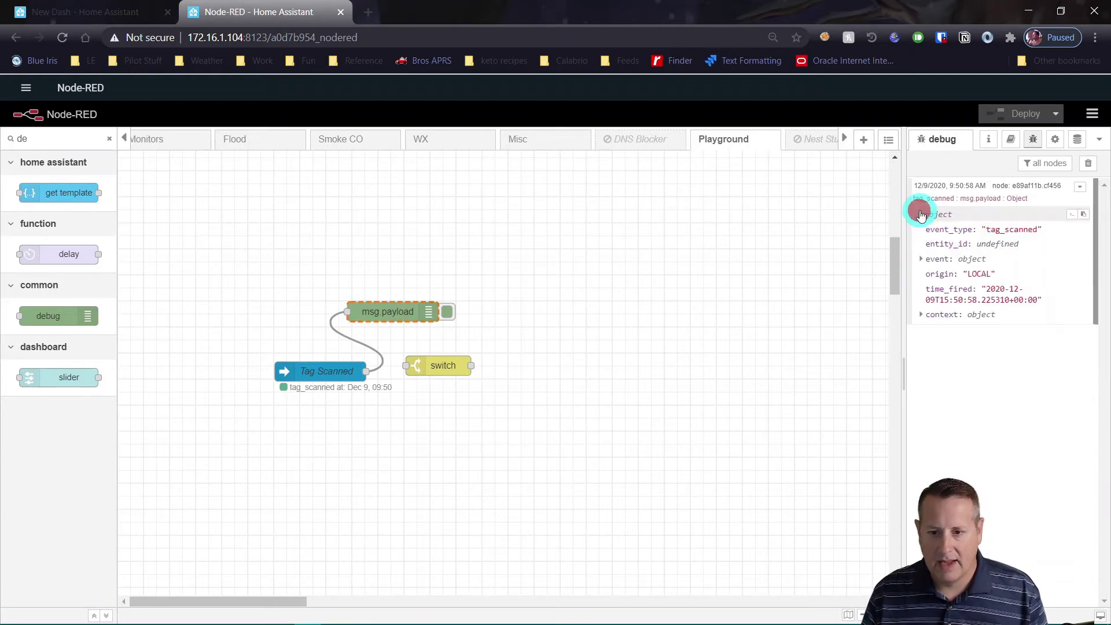
{"action": "left_click", "coordinate": [923, 263]}
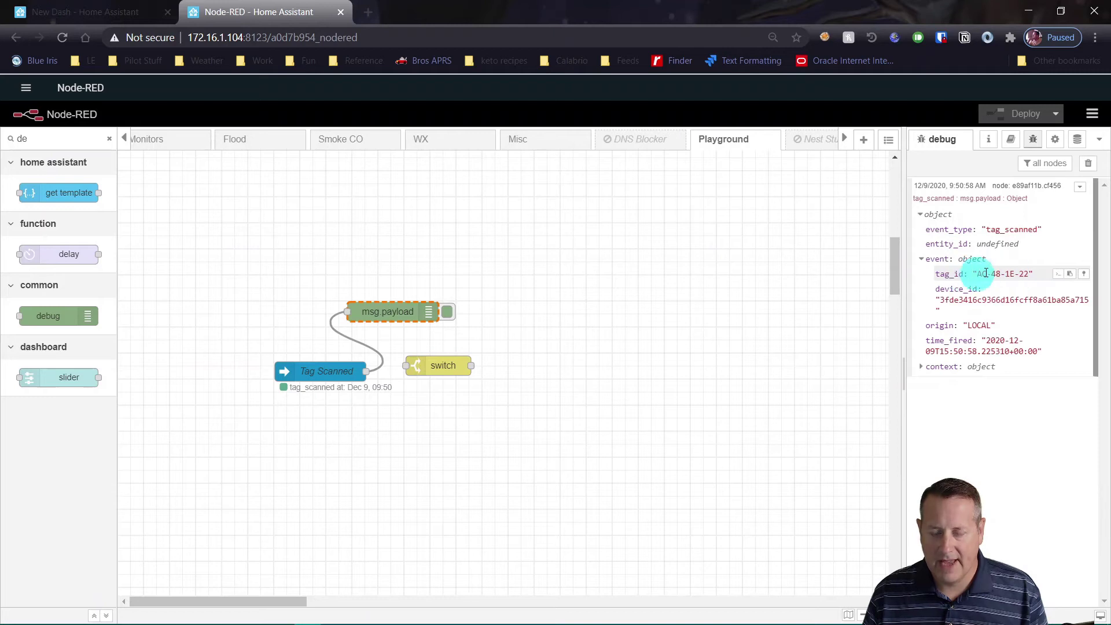
{"action": "left_click", "coordinate": [1056, 278]}
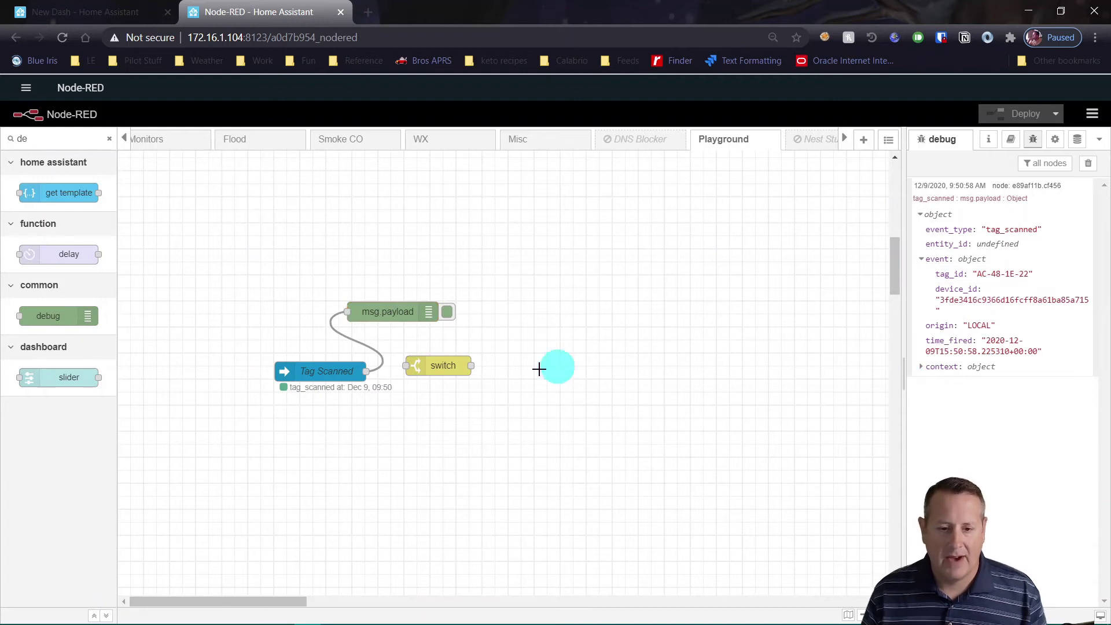
Set the switch node's Property to the pasted msg.payload.event.tag_id path.
{"action": "left_click", "coordinate": [453, 370]}
{"action": "double_click", "coordinate": [453, 369]}
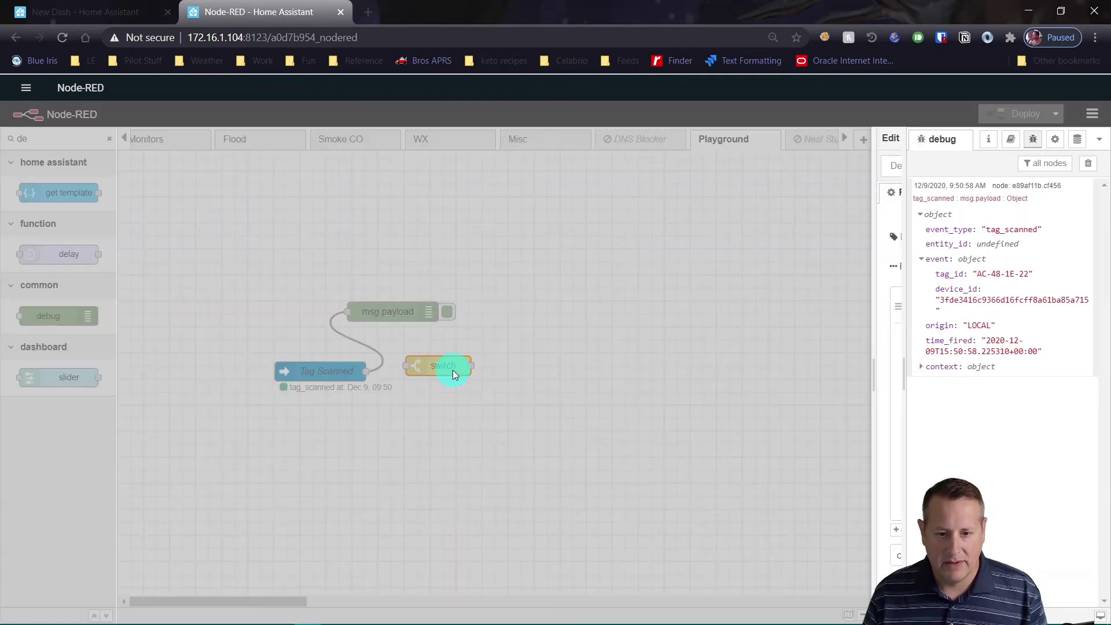
{"action": "left_click_drag", "start_coordinate": [662, 272], "coordinate": [608, 277]}
{"action": "key", "text": "ctrl+v"}
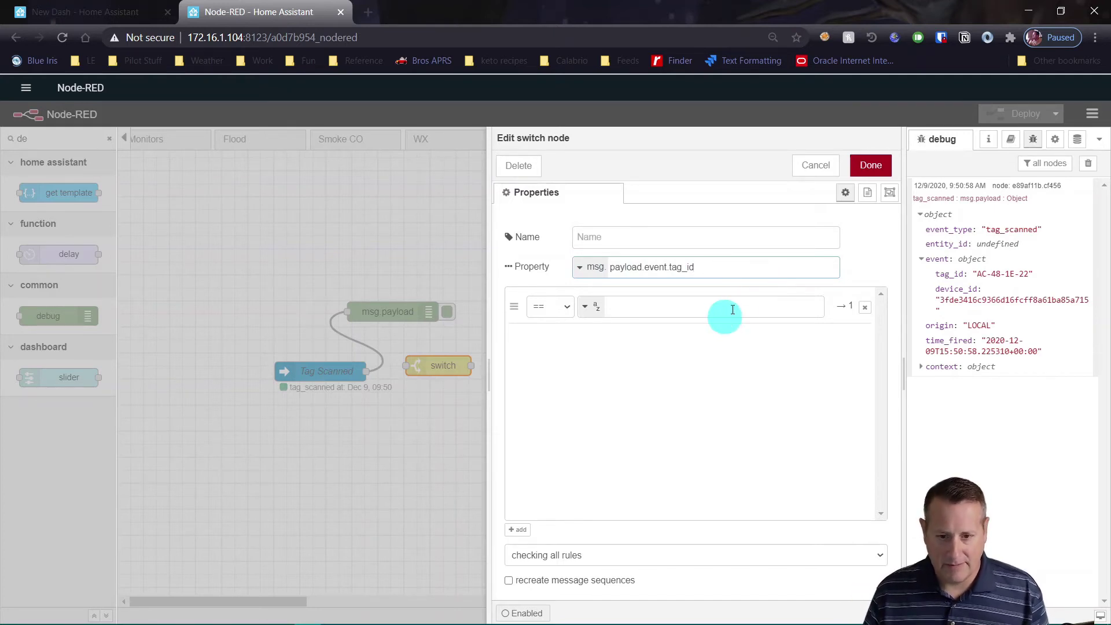
Paste tag ID AC-48-1E-22 from the debug message into the == rule and confirm.
{"action": "mouse_move", "coordinate": [984, 276]}
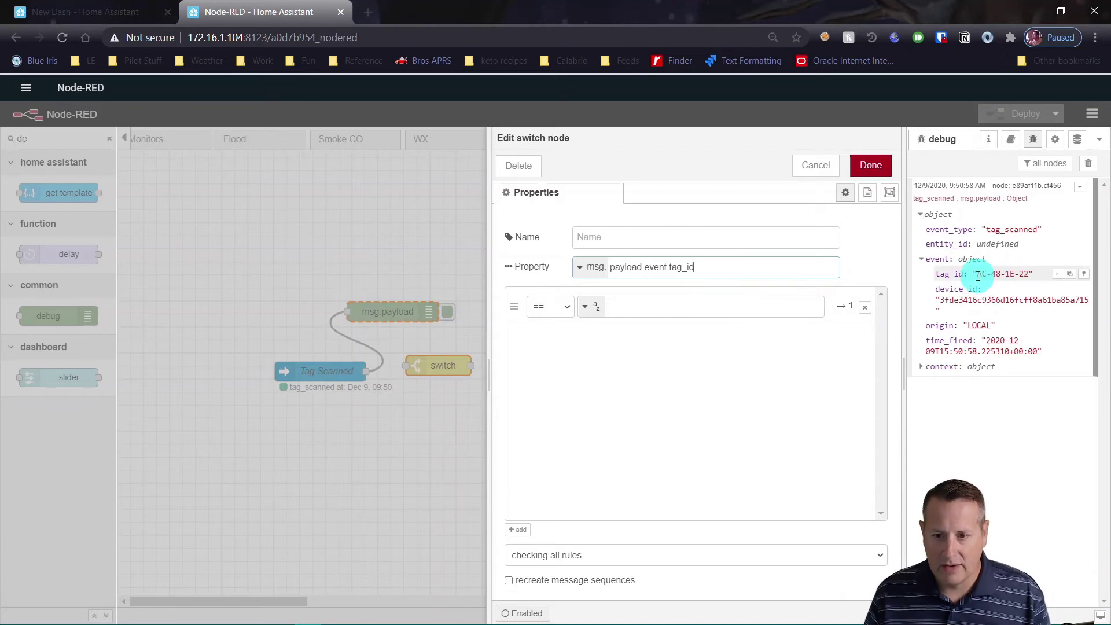
{"action": "left_click_drag", "start_coordinate": [978, 276], "coordinate": [1030, 274]}
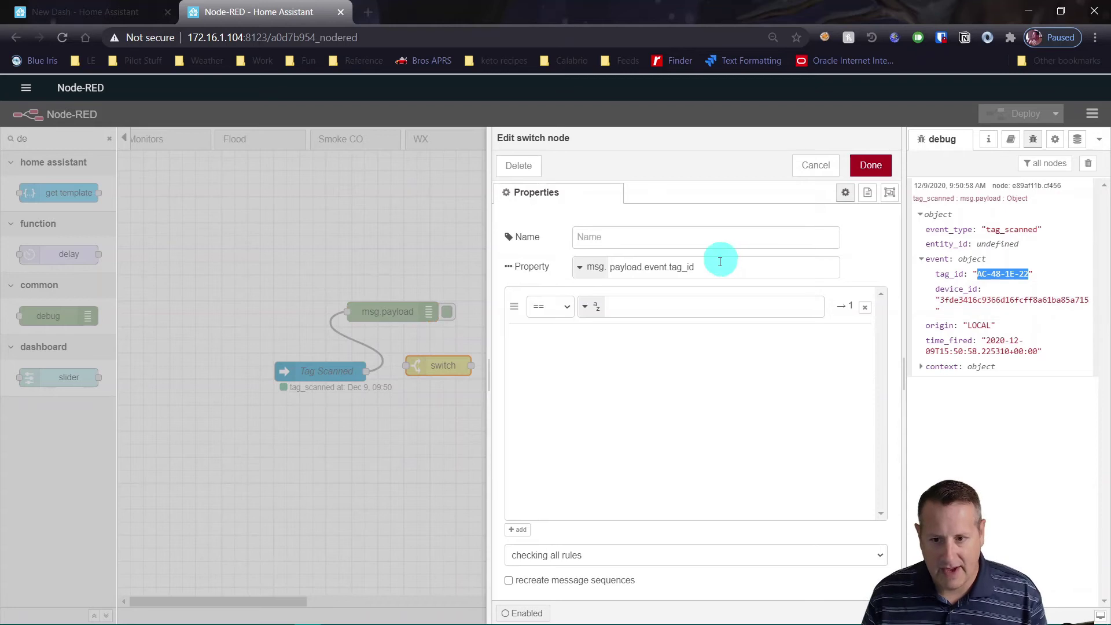
{"action": "left_click", "coordinate": [677, 309]}
{"action": "key", "text": "ctrl+v"}
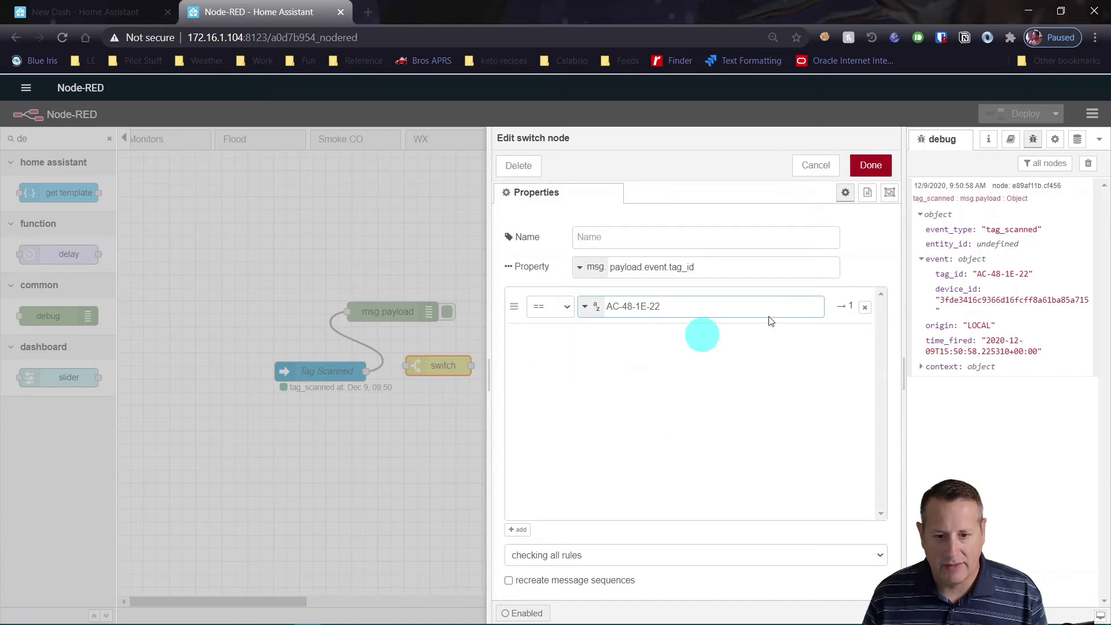
{"action": "left_click", "coordinate": [862, 166]}
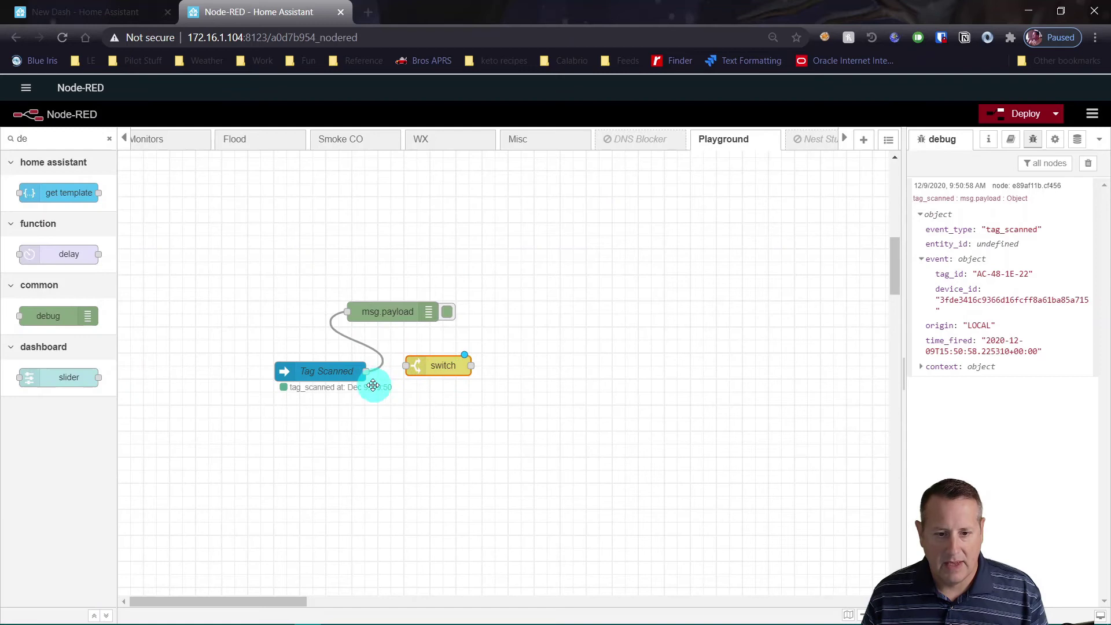
Wire Tag Scanned into the switch node and delete the msg.payload debug node.
{"action": "left_click_drag", "start_coordinate": [366, 371], "coordinate": [407, 365]}
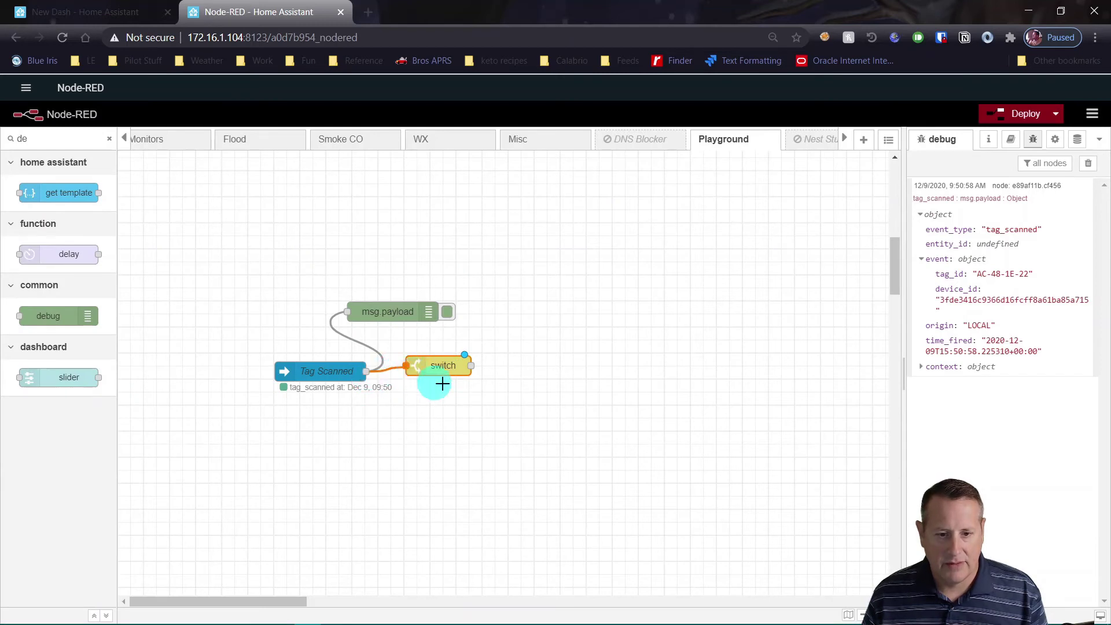
{"action": "left_click", "coordinate": [410, 312]}
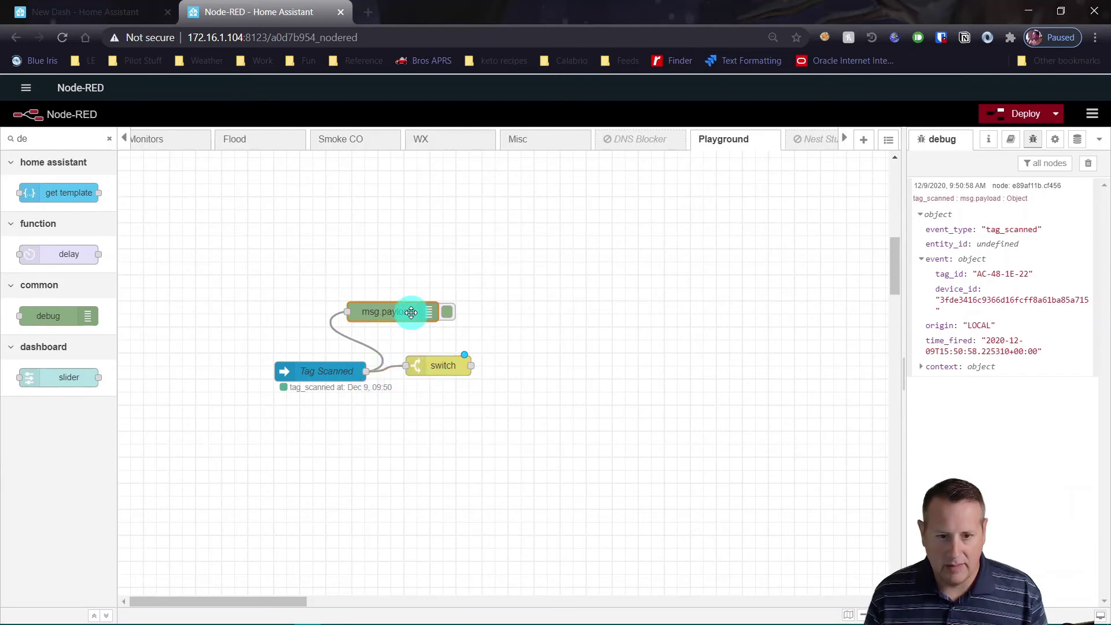
{"action": "key", "text": "Delete"}
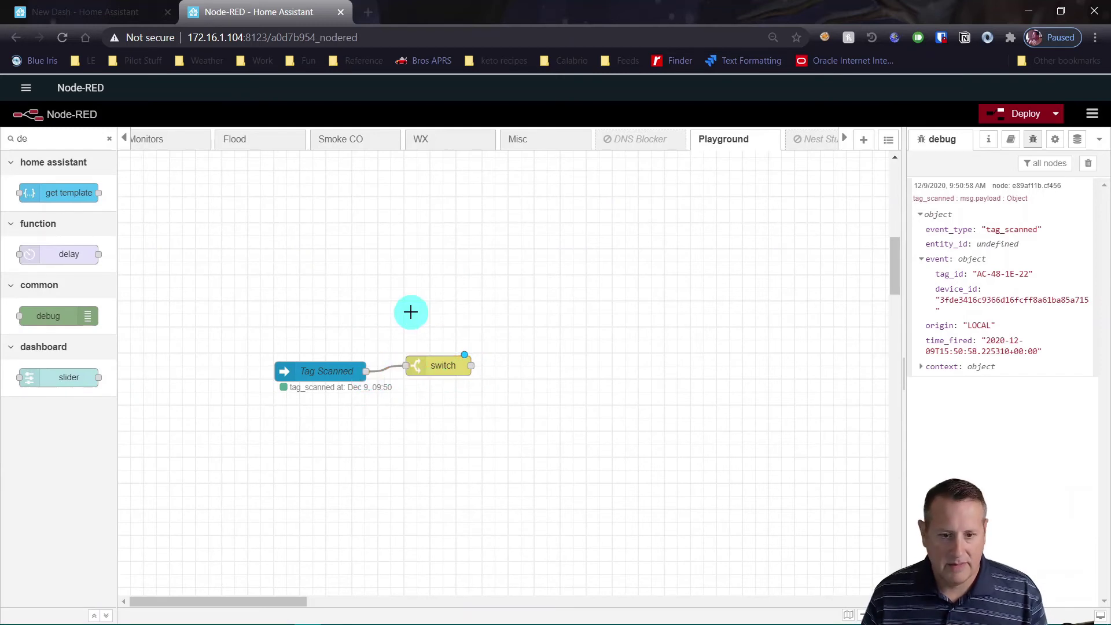
Place a call service node to the right of the switch, ready for editing.
{"action": "left_click", "coordinate": [108, 141]}
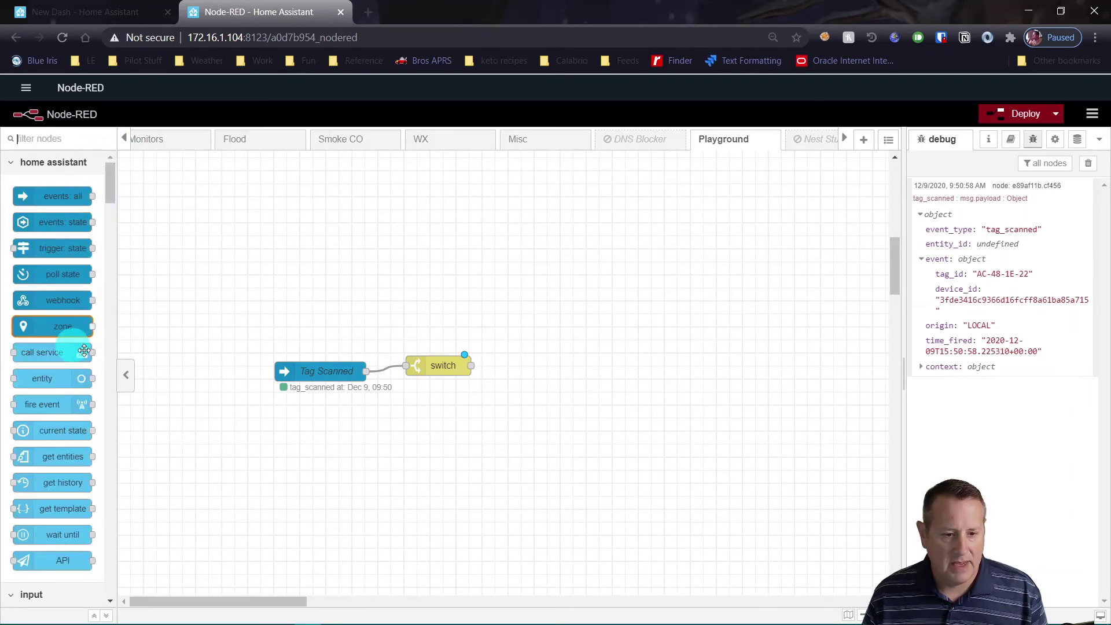
{"action": "left_click_drag", "start_coordinate": [58, 355], "coordinate": [558, 369]}
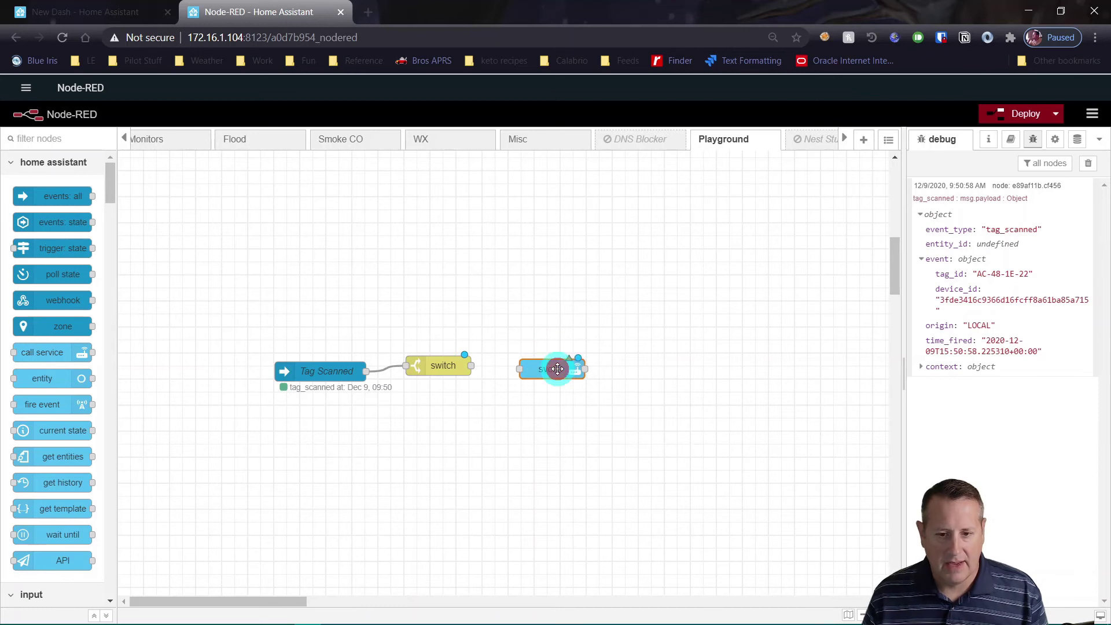
{"action": "double_click", "coordinate": [558, 370]}
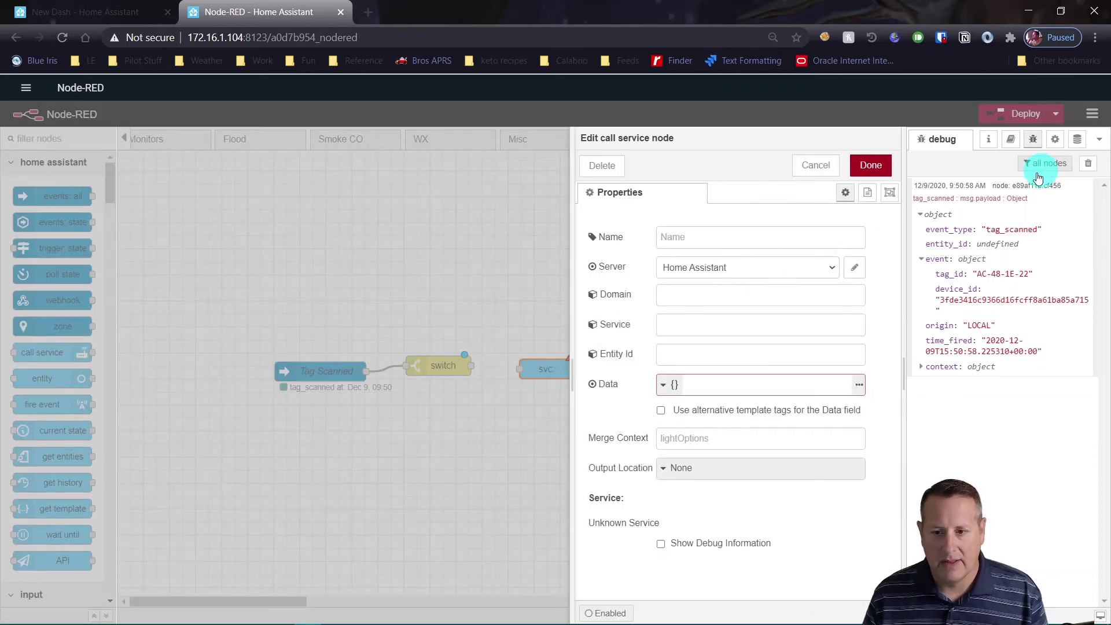
Name the call service node 'Turn On Light' with domain switch and service turn_on.
{"action": "left_click", "coordinate": [768, 236]}
{"action": "type", "text": "T"}
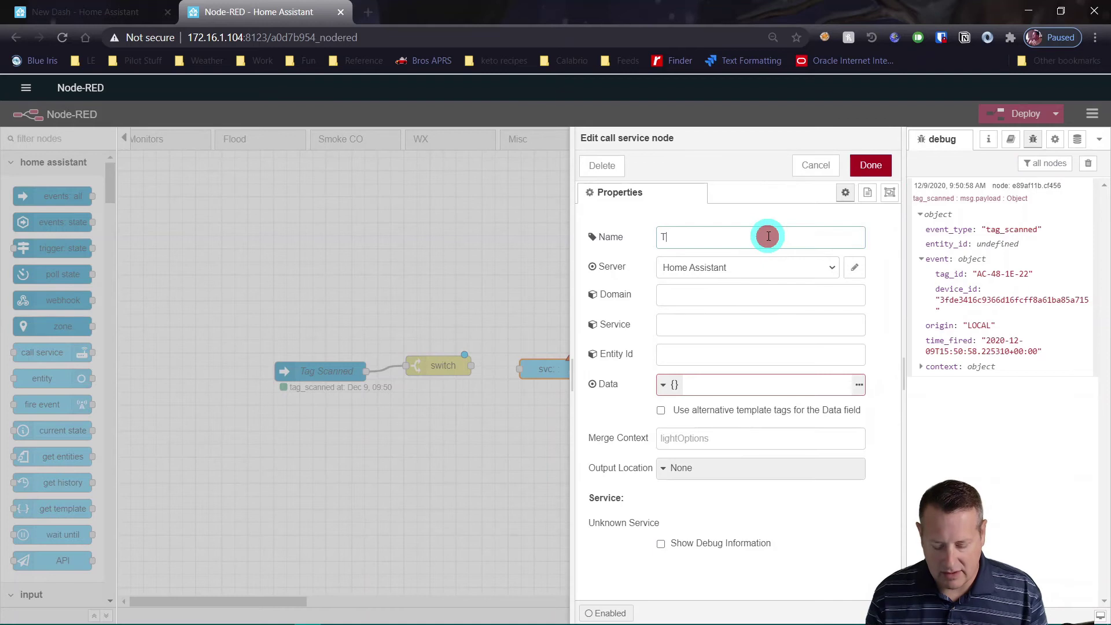
{"action": "type", "text": "urn On O"}
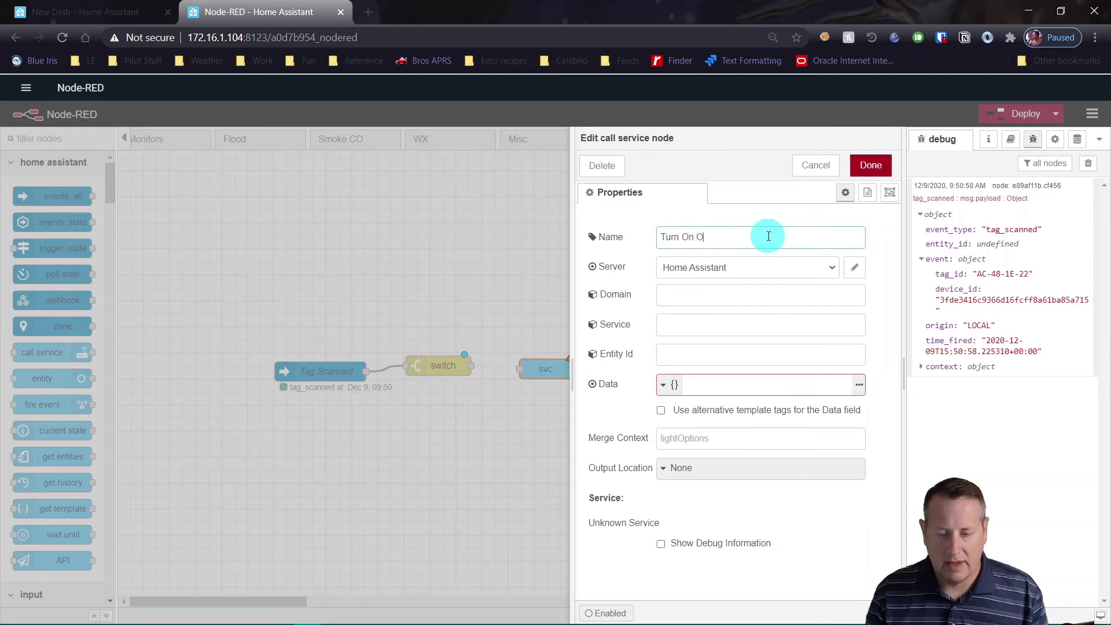
{"action": "key", "text": "BackSpace"}
{"action": "type", "text": "Light"}
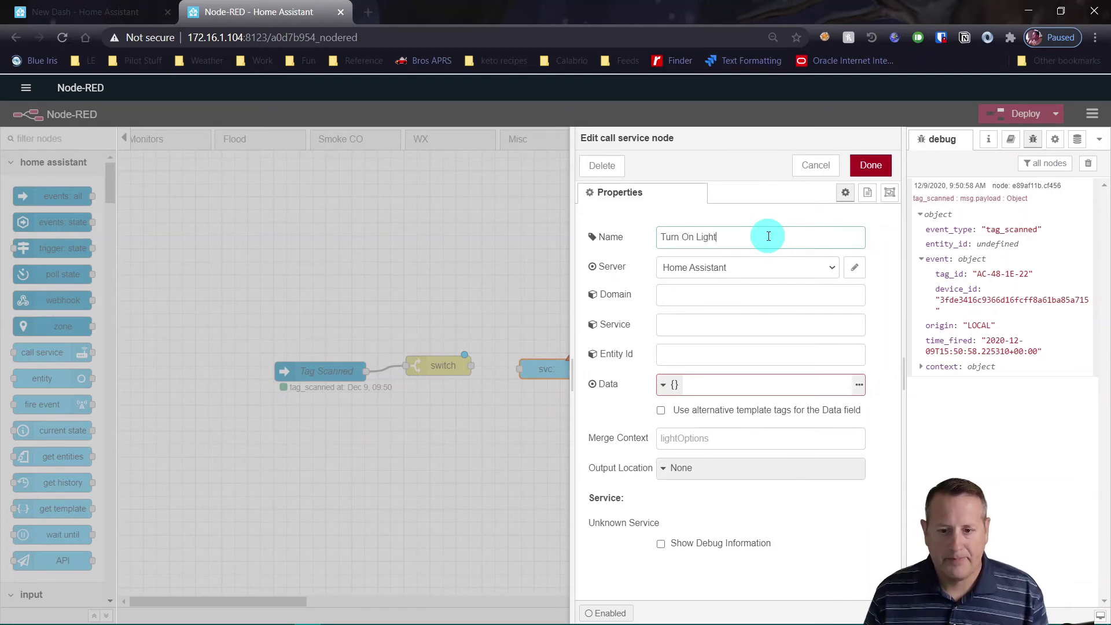
{"action": "left_click", "coordinate": [725, 296]}
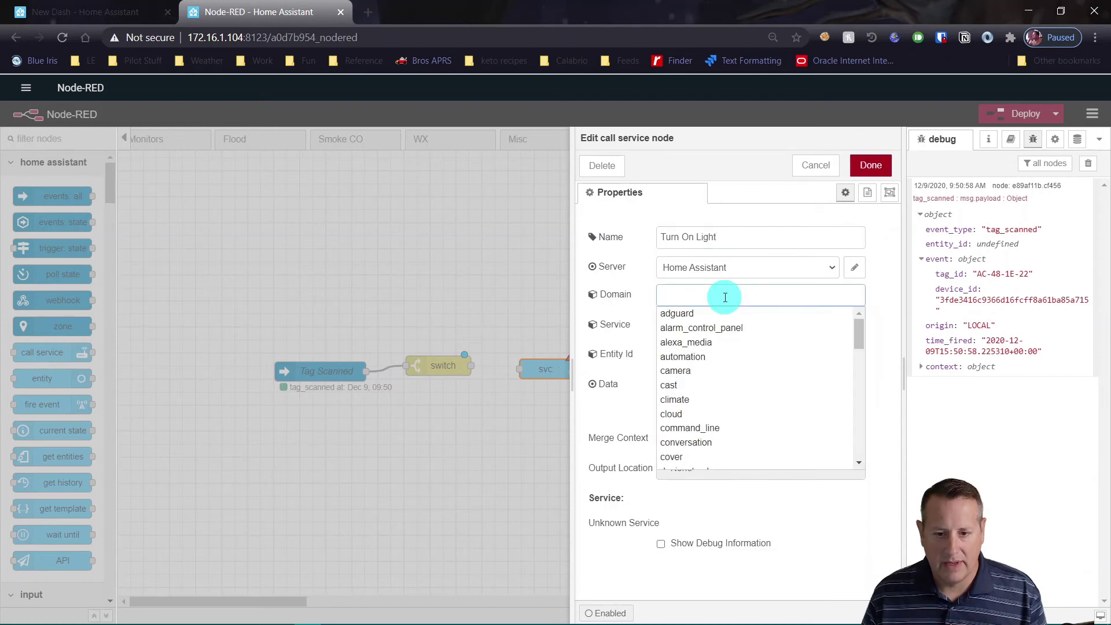
{"action": "type", "text": "sw"}
{"action": "left_click", "coordinate": [712, 313]}
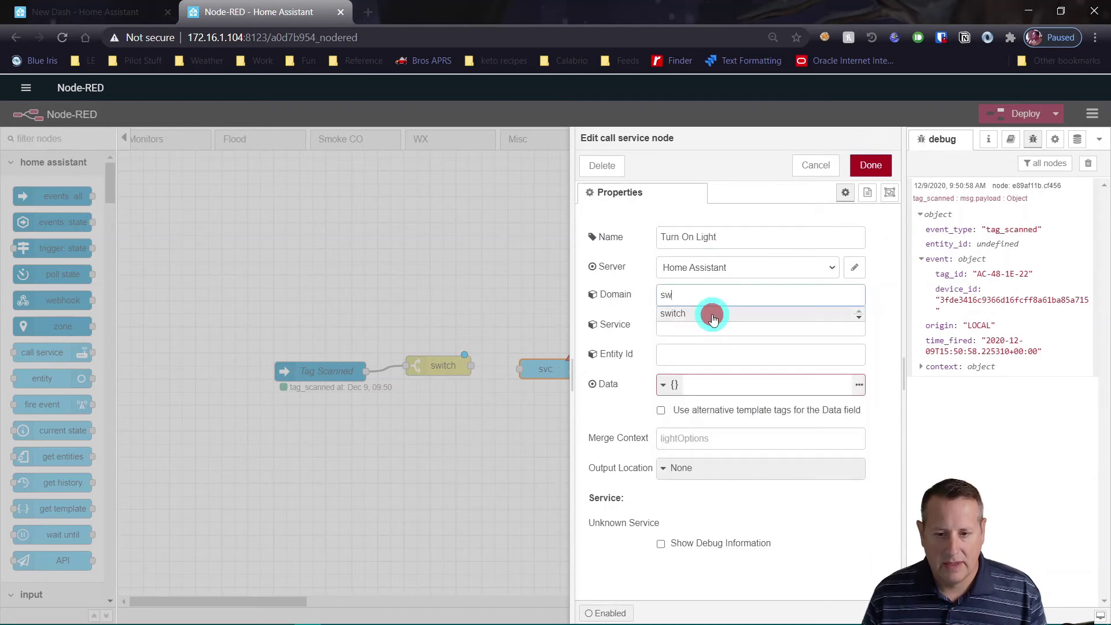
{"action": "left_click", "coordinate": [701, 327]}
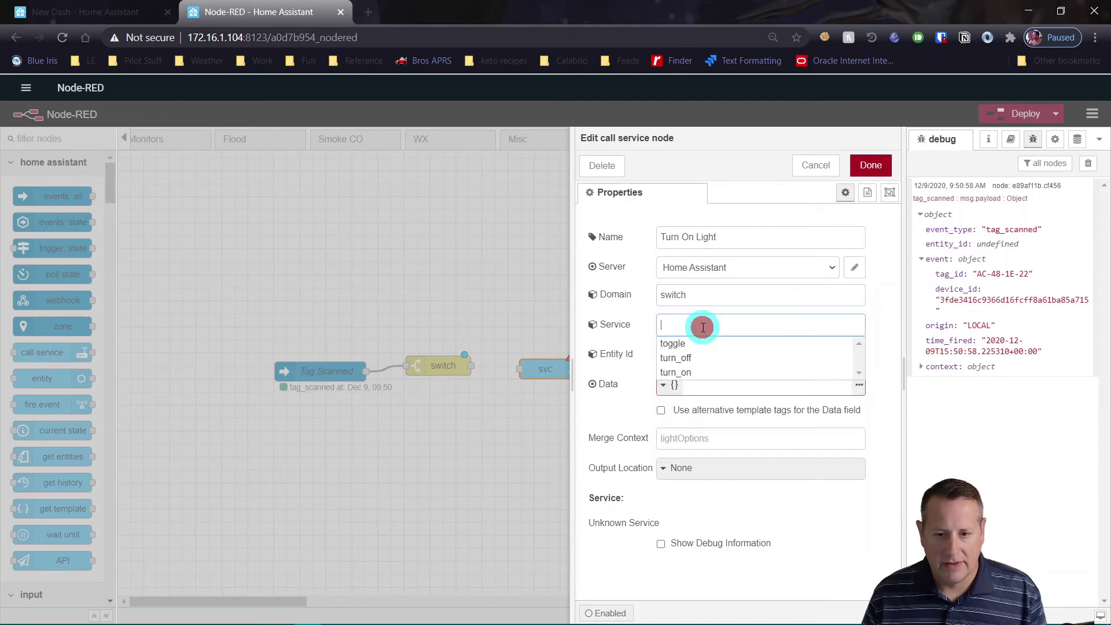
{"action": "left_click", "coordinate": [702, 372]}
Set its entity to switch.play_room_light_zw and confirm the node settings.
{"action": "left_click", "coordinate": [717, 353]}
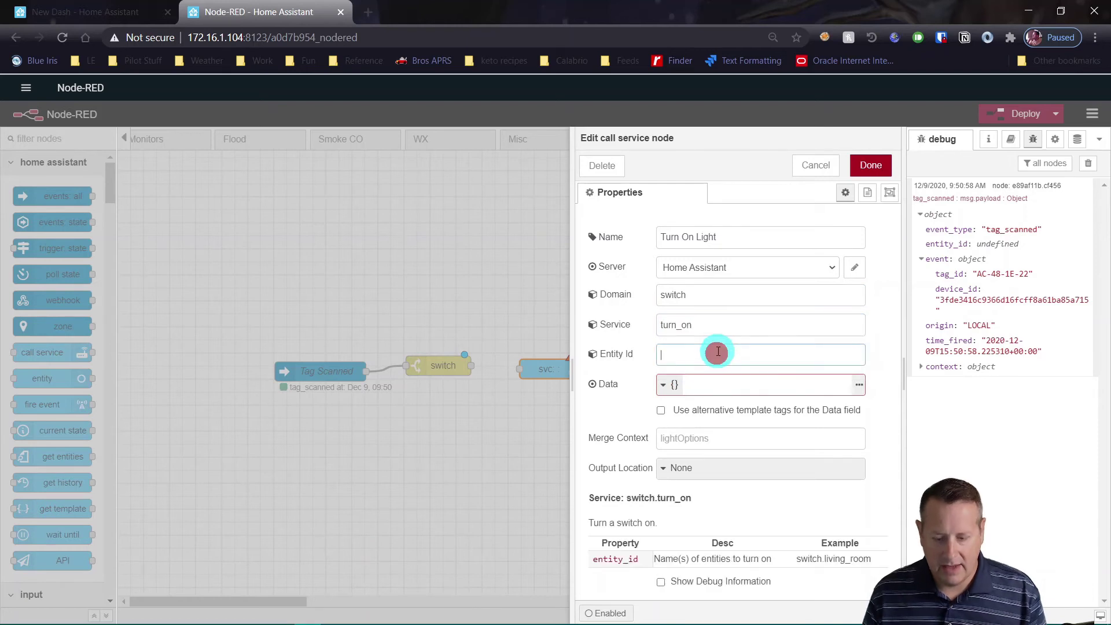
{"action": "type", "text": "play"}
{"action": "scroll", "coordinate": [745, 422], "scroll_direction": "down", "scroll_amount": 10}
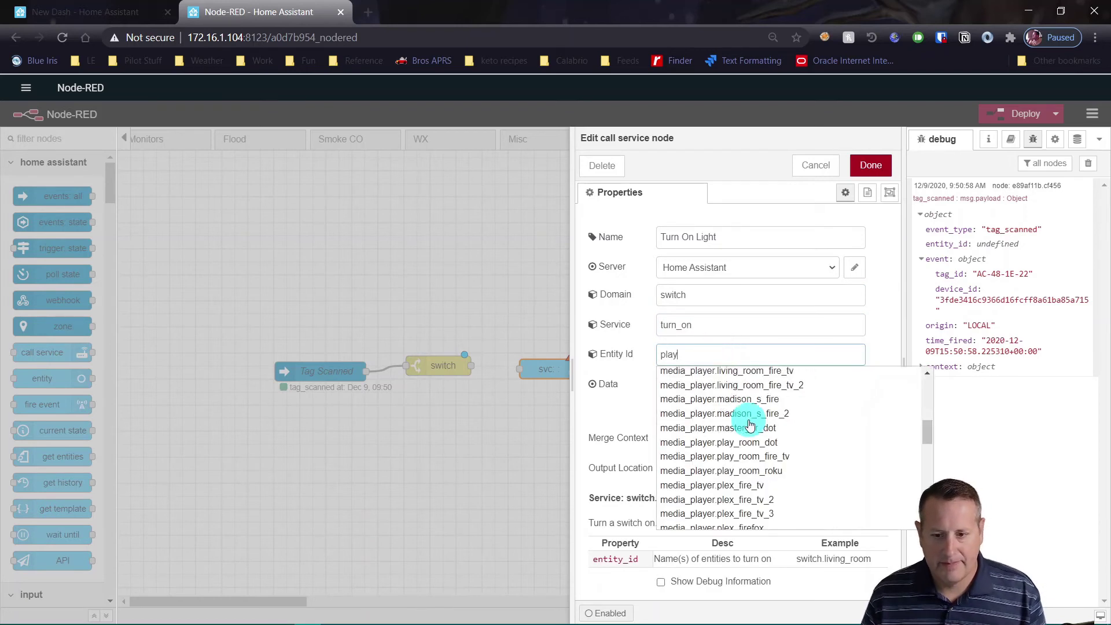
{"action": "left_click", "coordinate": [762, 522]}
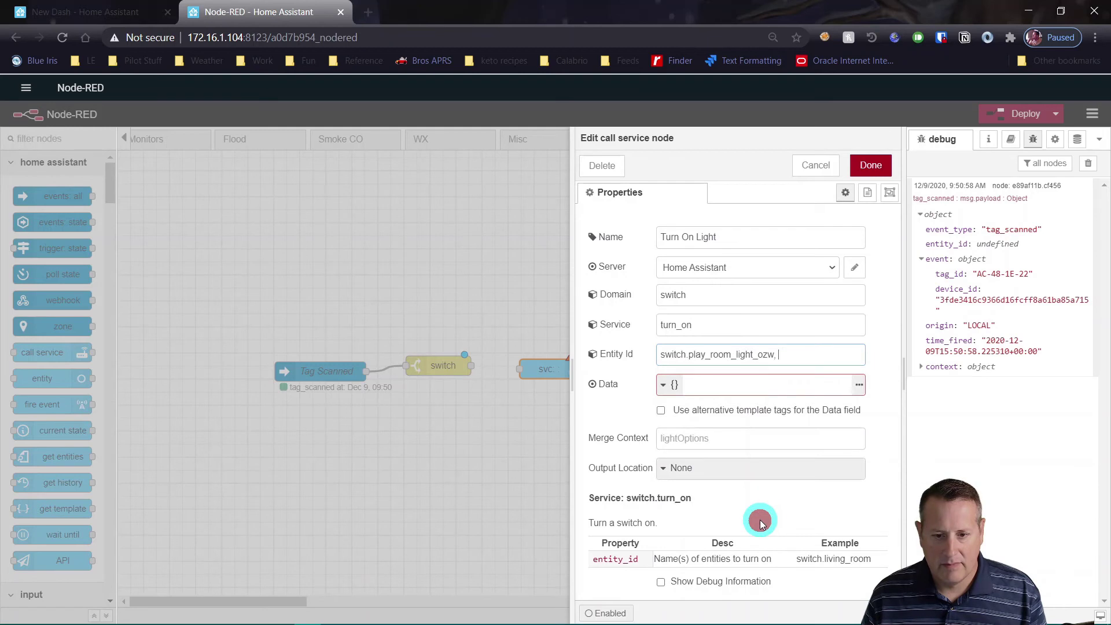
{"action": "left_click", "coordinate": [870, 165]}
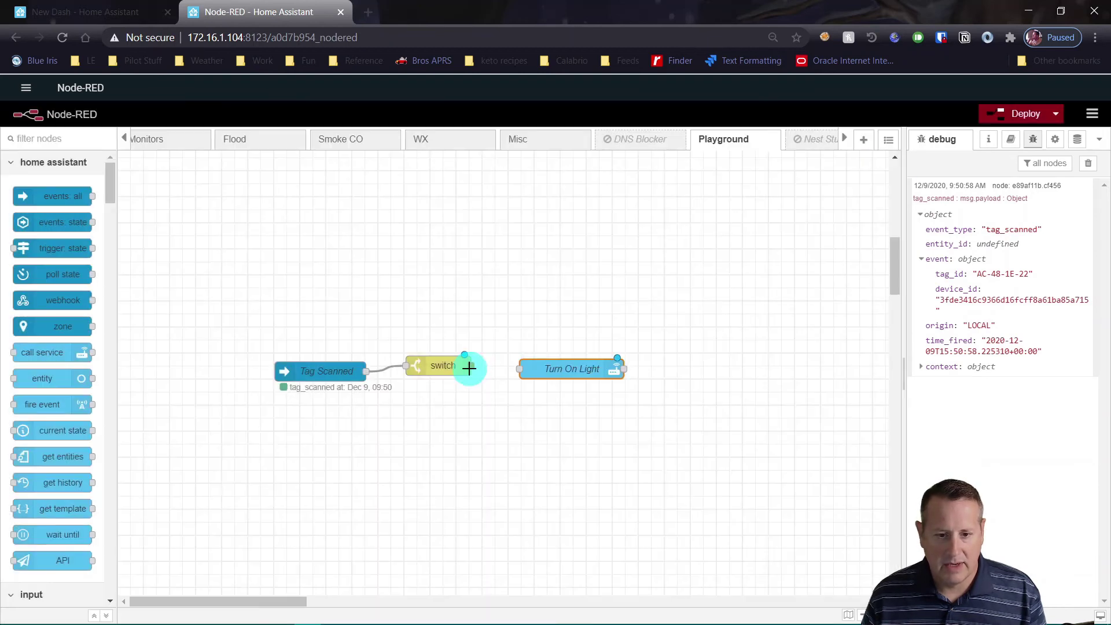
Wire the switch into Turn On Light, deploy the flow, and go to the New Dash dashboard.
{"action": "left_click_drag", "start_coordinate": [470, 366], "coordinate": [517, 366]}
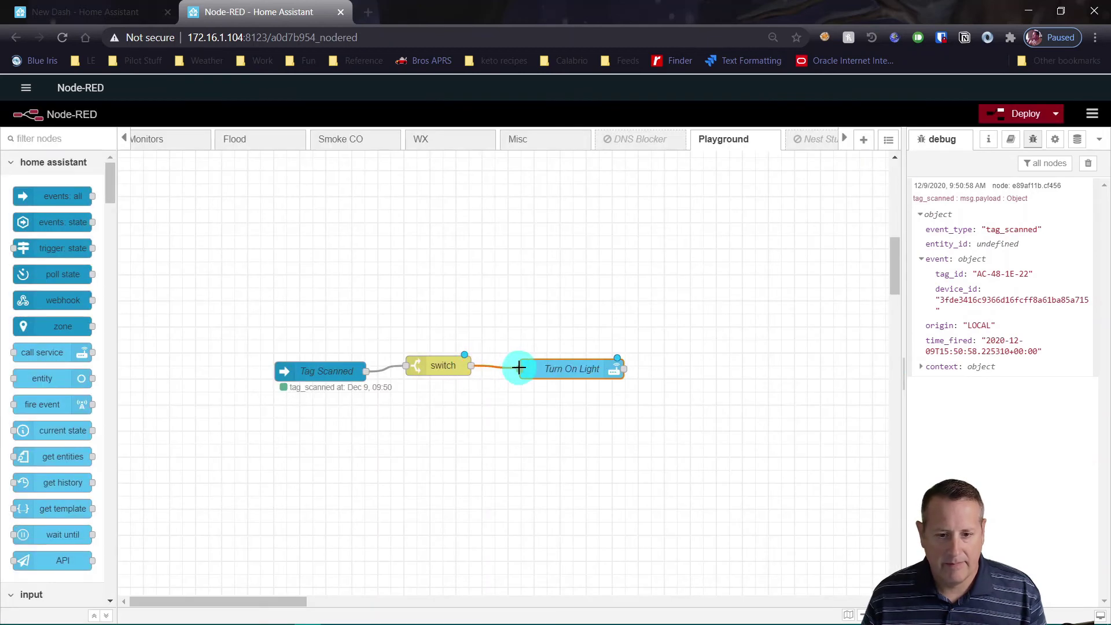
{"action": "left_click", "coordinate": [1029, 118]}
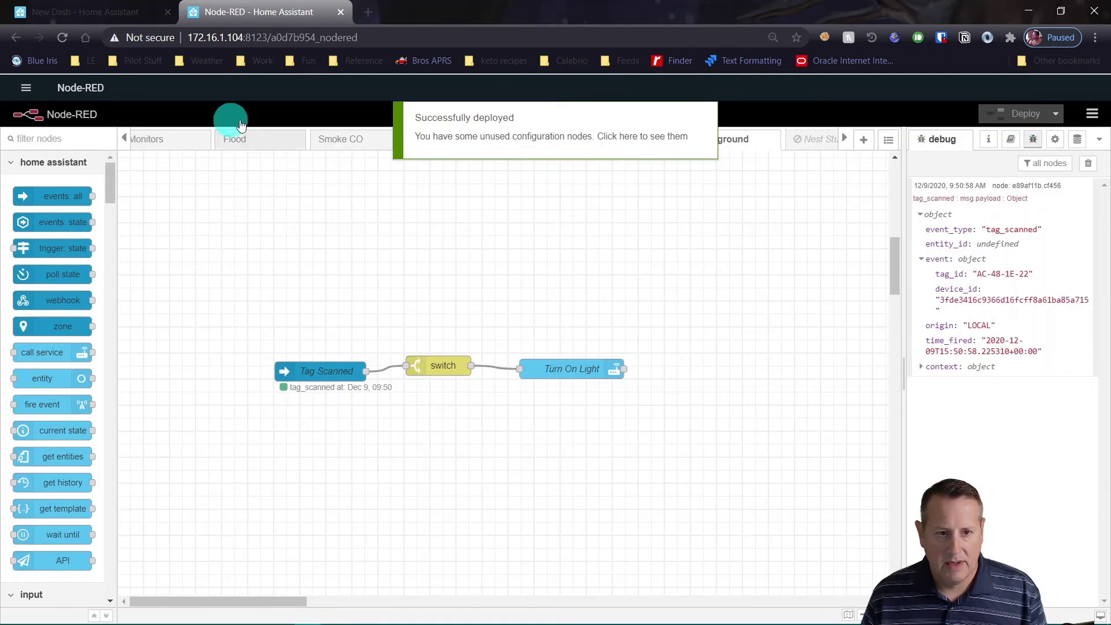
{"action": "left_click", "coordinate": [128, 13]}
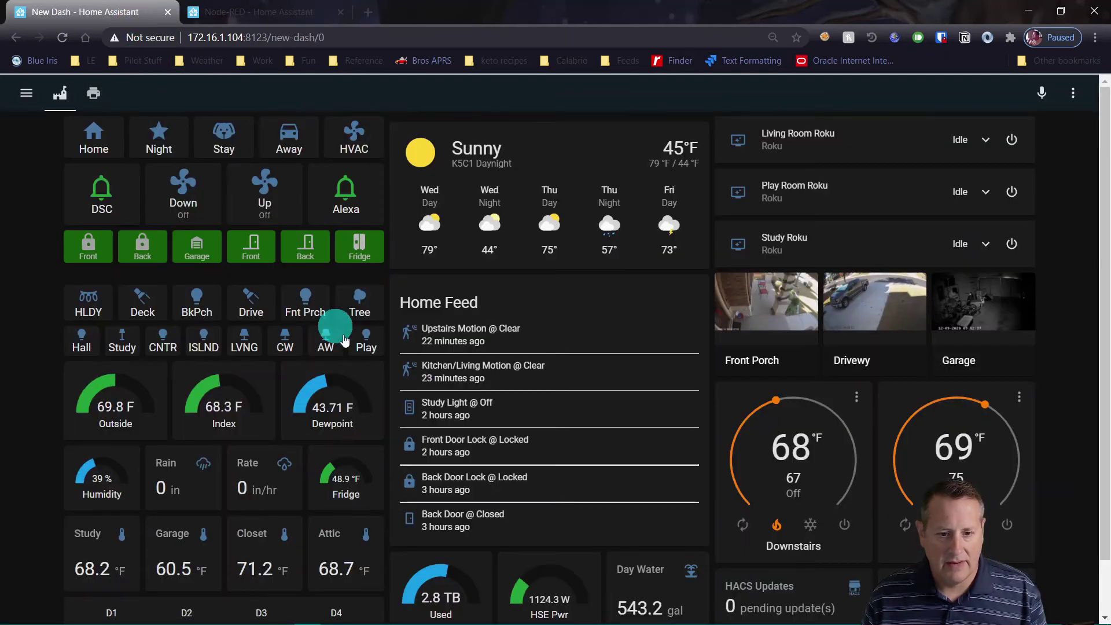
Confirm the Play light turned on in New Dash, ending on the Node-RED flow showing switch.turn_on called.
{"action": "left_click", "coordinate": [267, 13]}
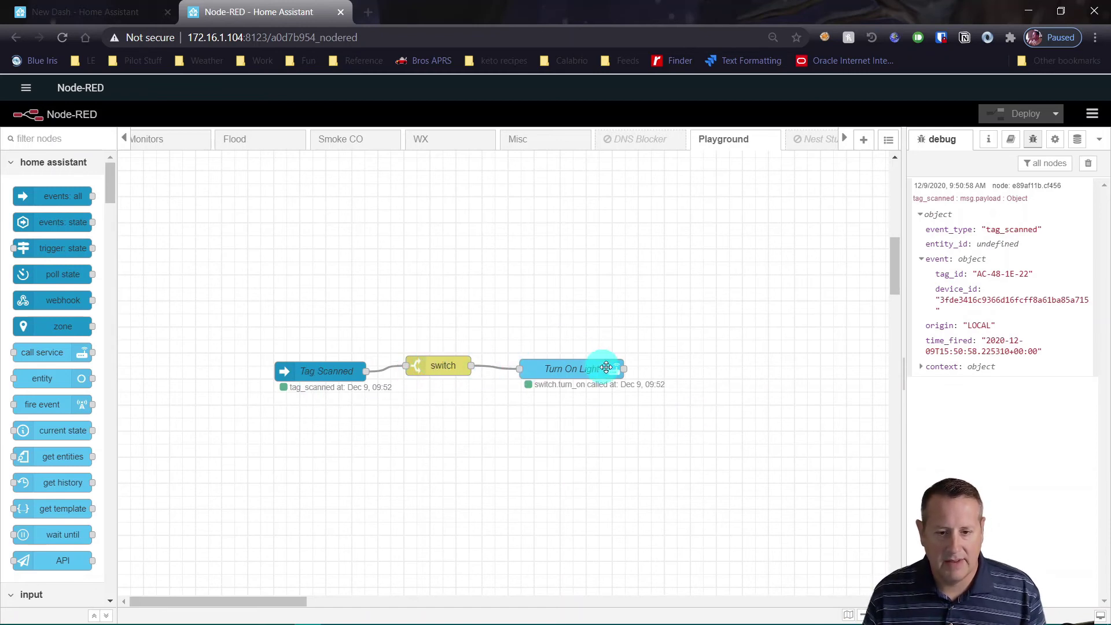
{"action": "left_click", "coordinate": [114, 17]}
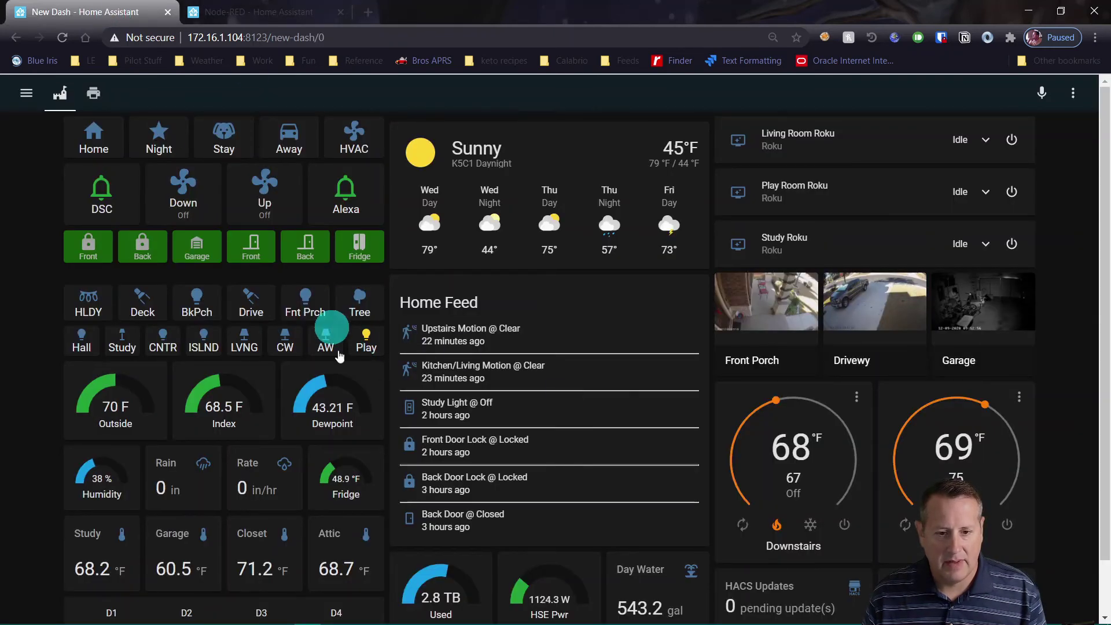
{"action": "left_click", "coordinate": [240, 19]}
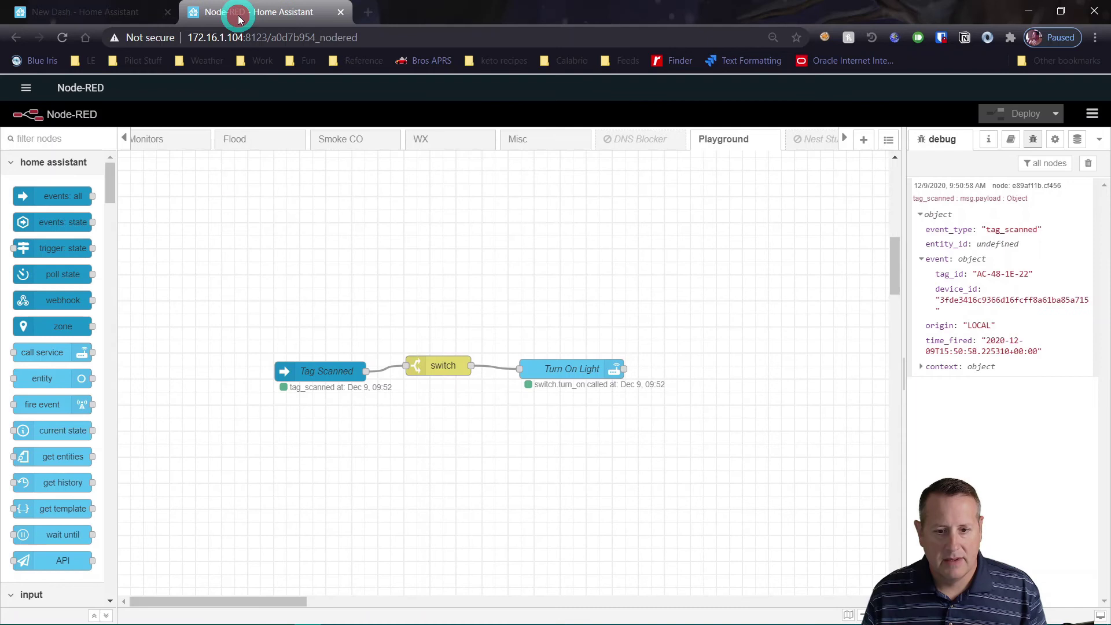